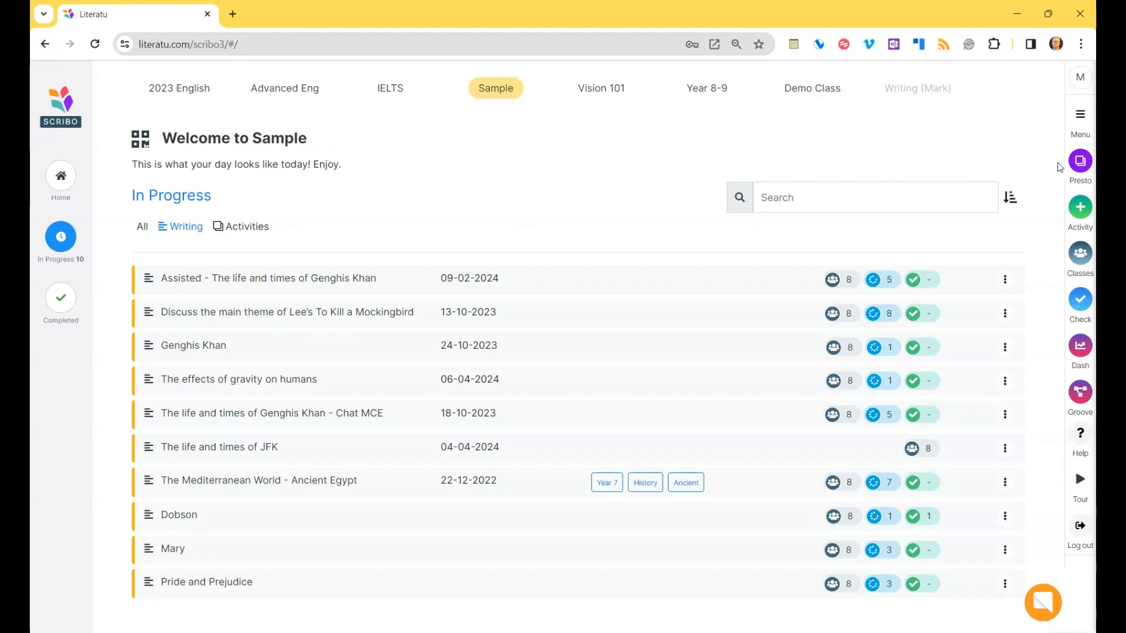
Open the rubrics manager, show the classic rubrics, and view the LHA Numeric rubric
click(1083, 123)
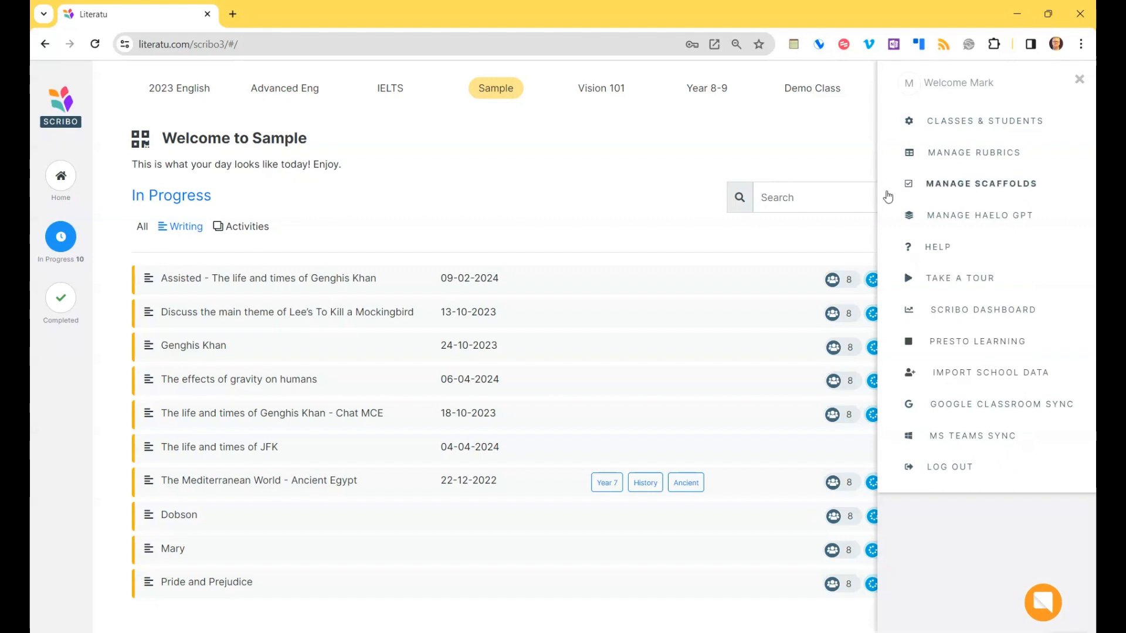
click(977, 154)
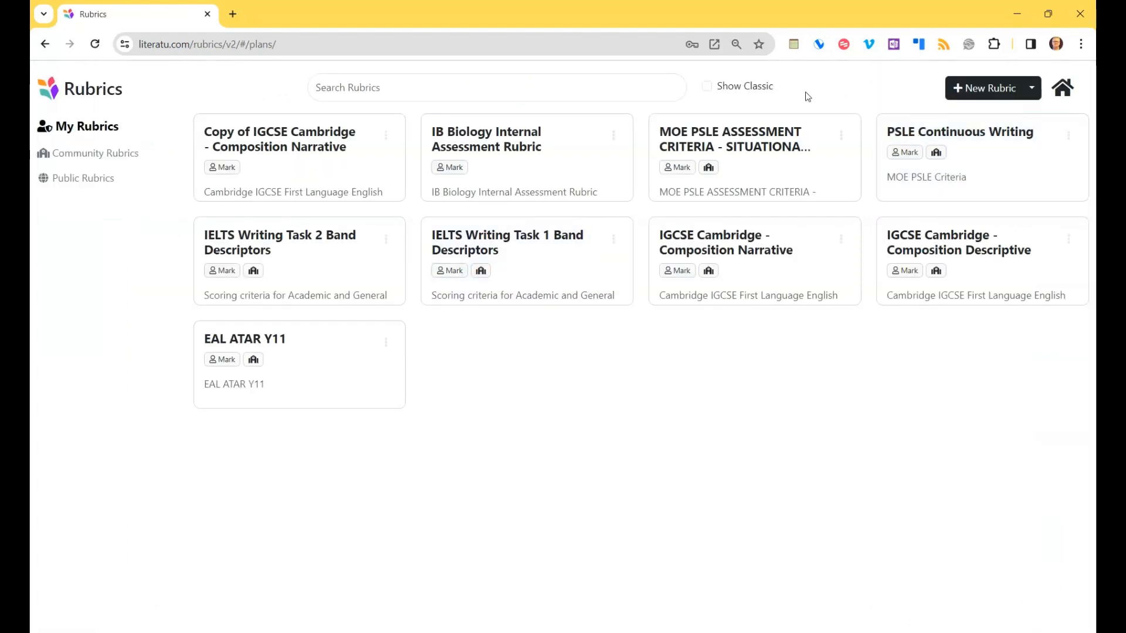
click(761, 88)
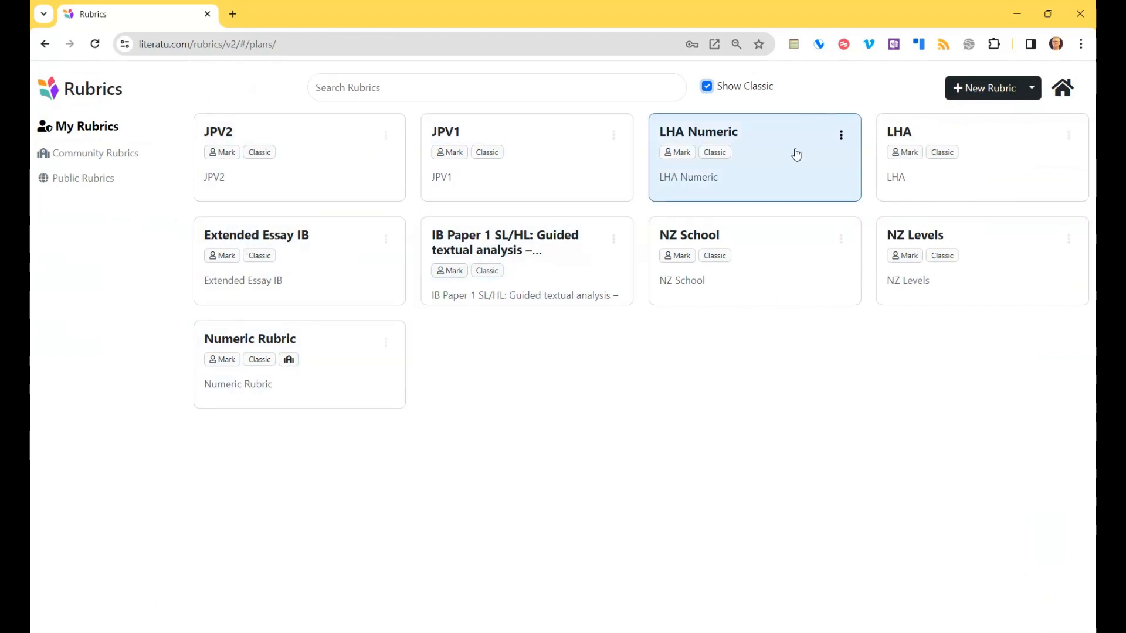
click(787, 174)
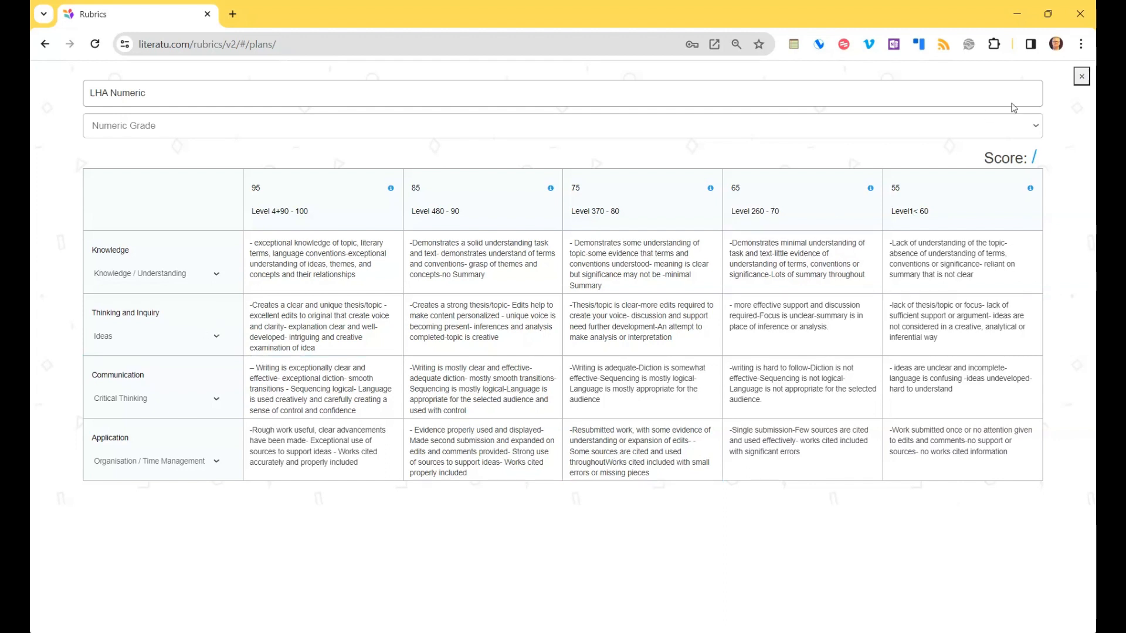
click(1082, 76)
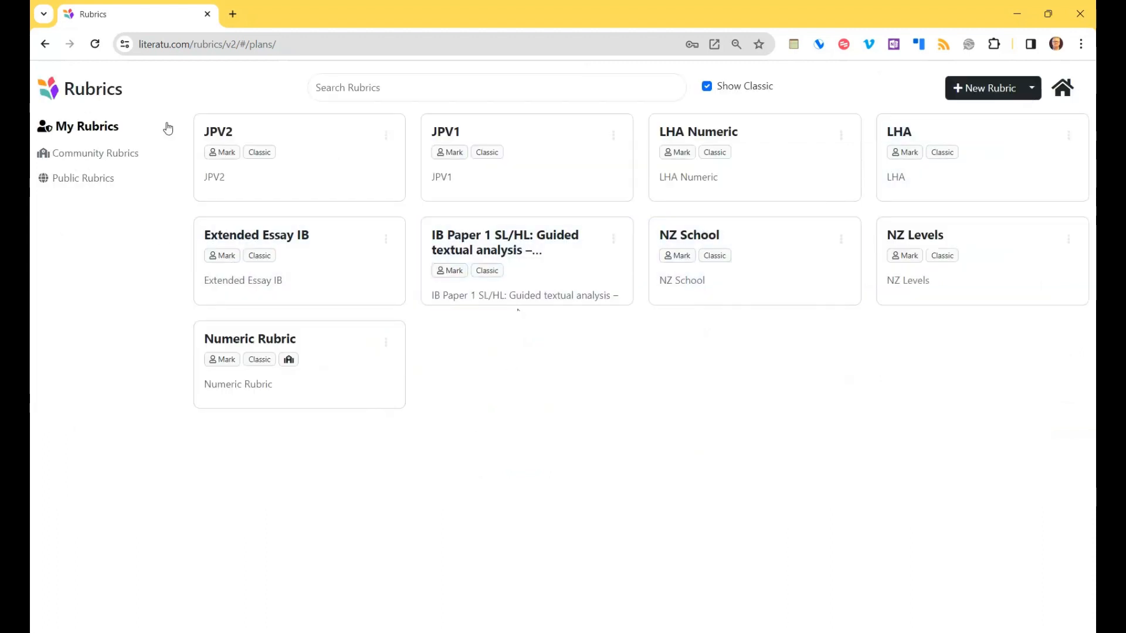
Hide the classic rubrics and preview the IB Biology Internal Assessment Rubric, returning to the rubric list
click(757, 88)
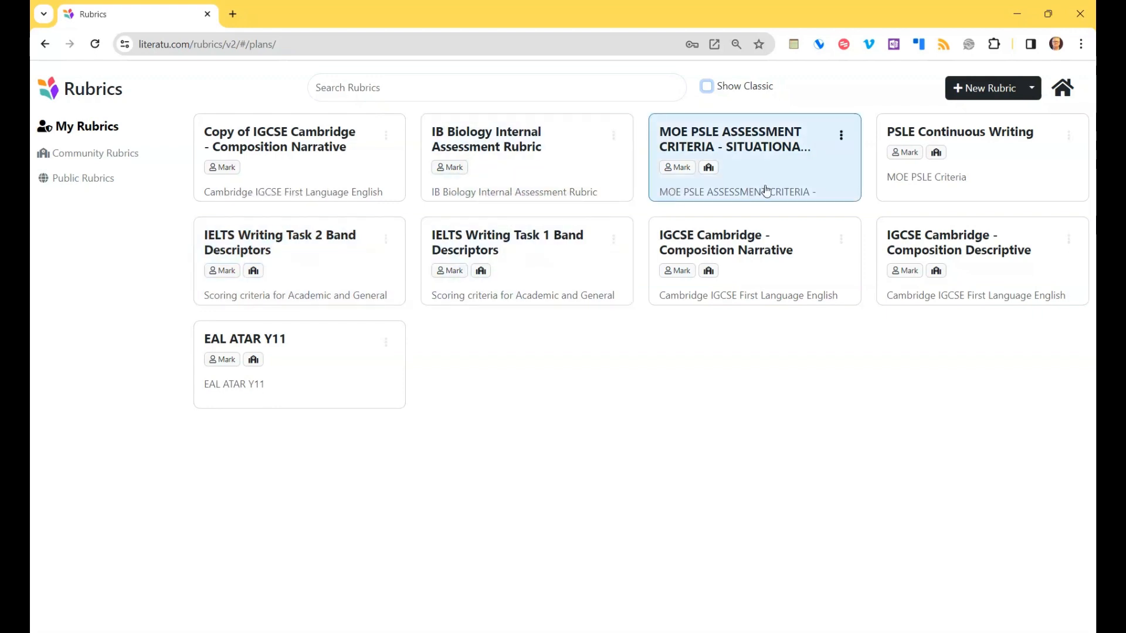
click(510, 169)
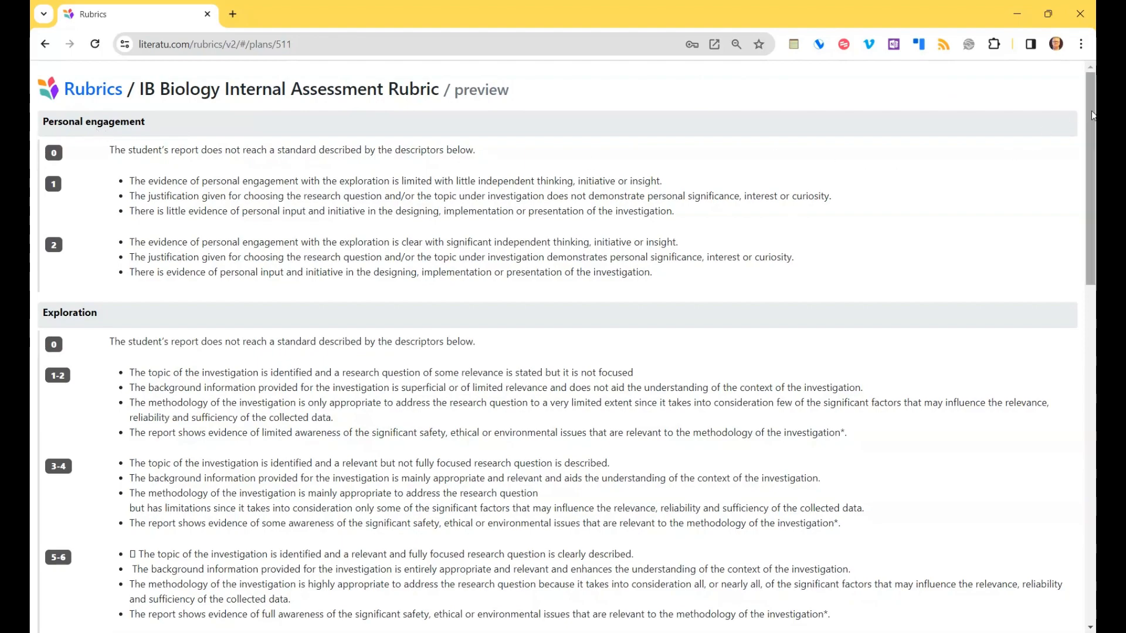
mouse_move(1092, 133)
mouse_down()
mouse_move(1095, 480)
mouse_move(1082, 120)
mouse_up()
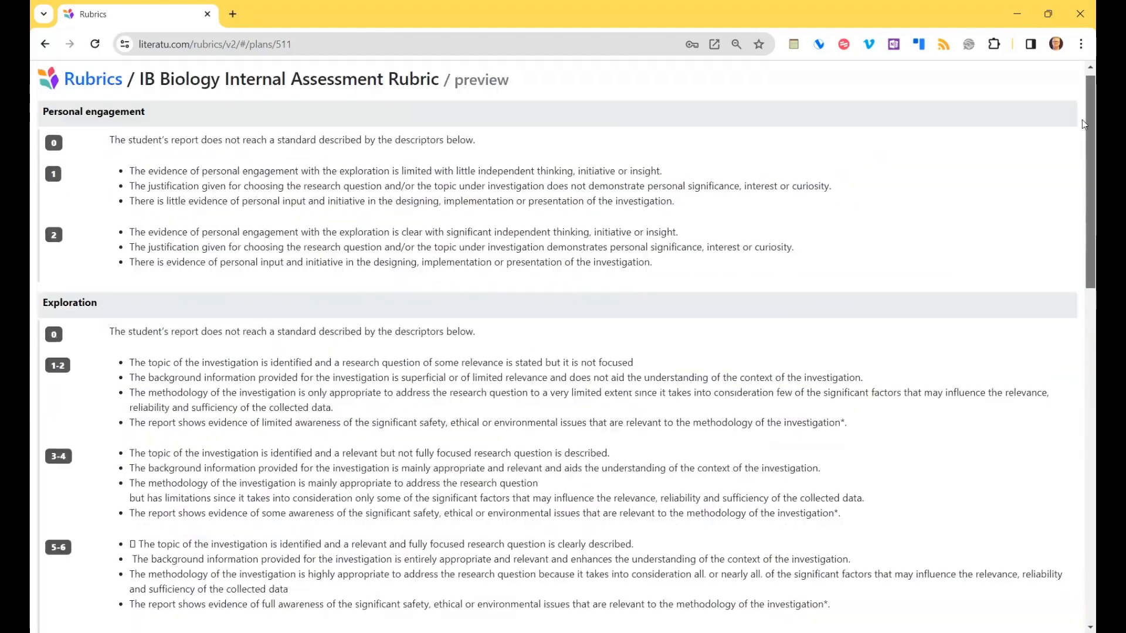
click(88, 97)
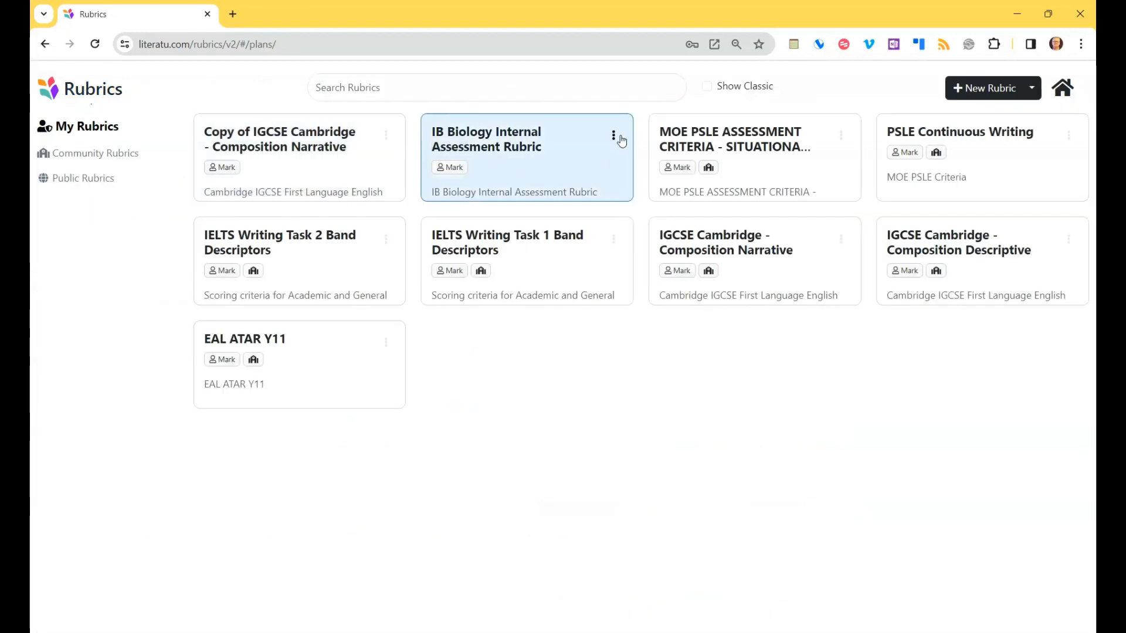
Edit the IB Biology Internal Assessment Rubric's general information, setting the subject to Biology and grades to 7, 8, 9 and 10, and save it
click(615, 136)
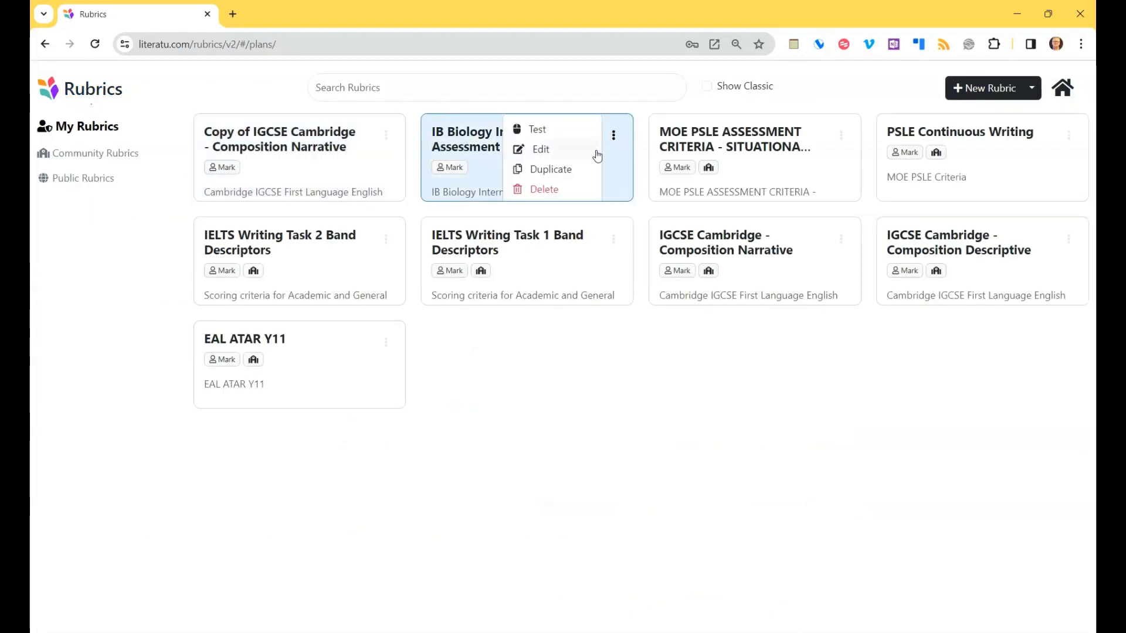
click(538, 156)
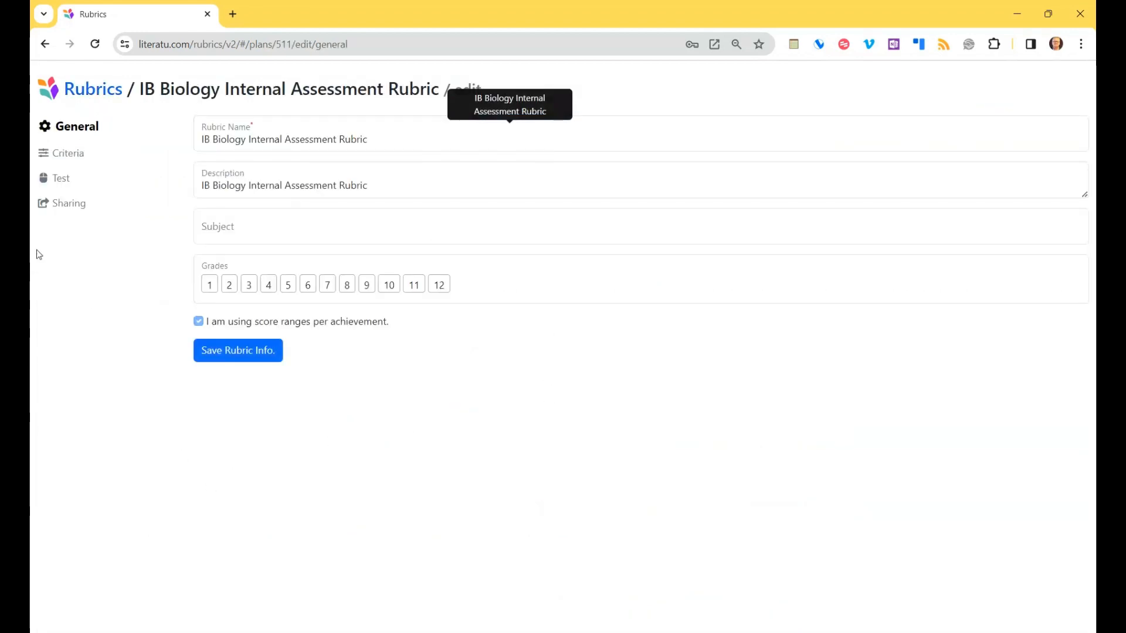
click(264, 234)
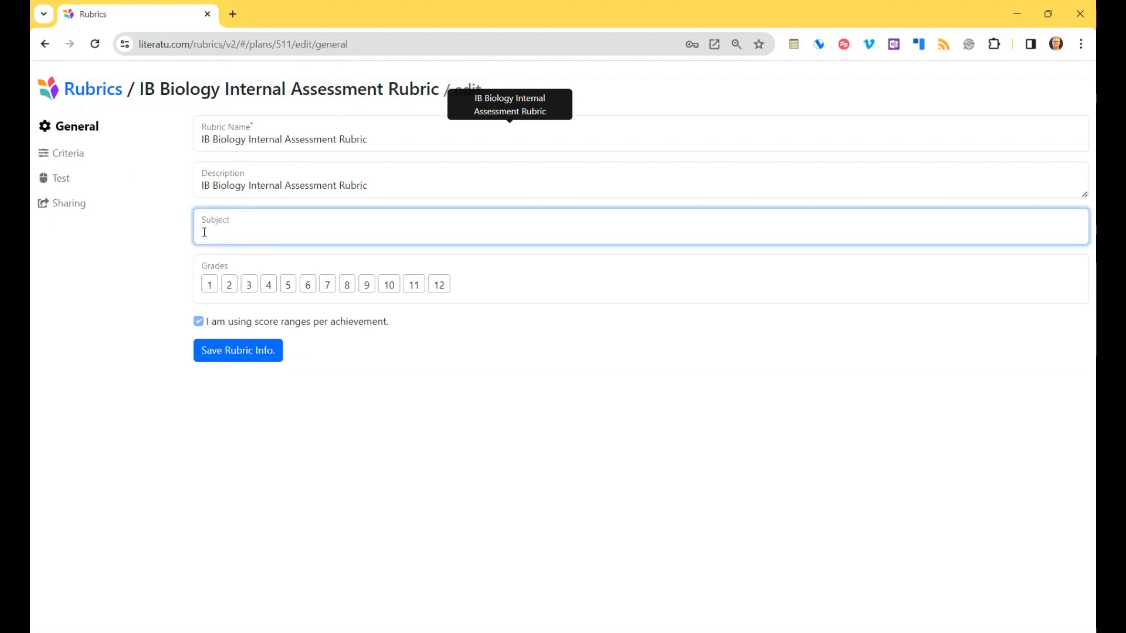
text(Biology)
click(325, 296)
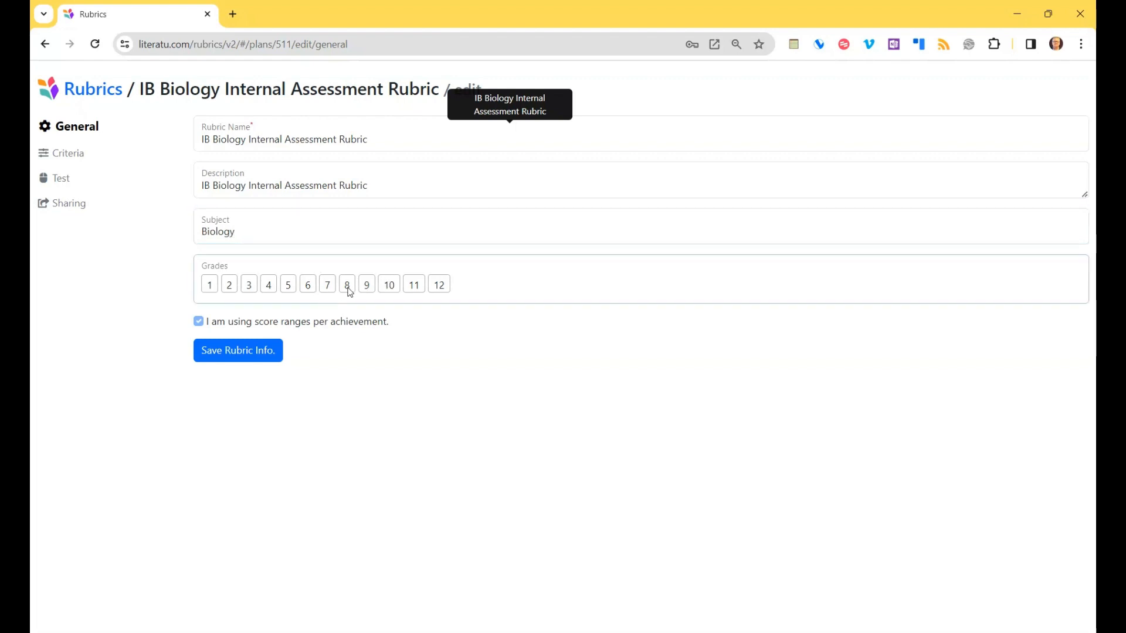
click(332, 289)
click(347, 285)
click(367, 285)
click(389, 285)
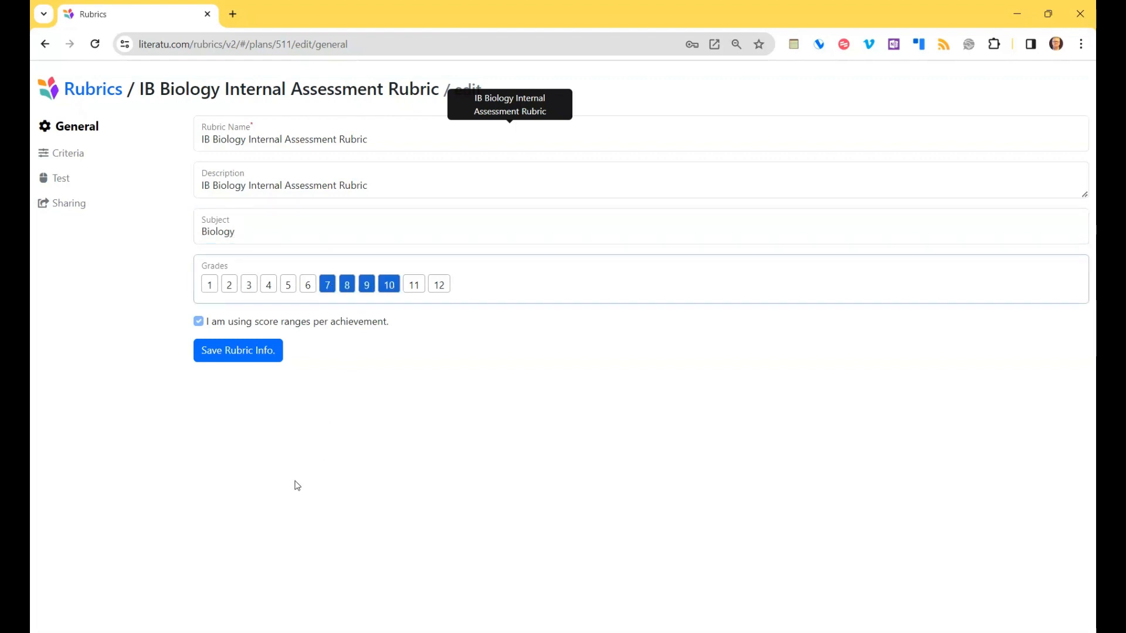
click(231, 354)
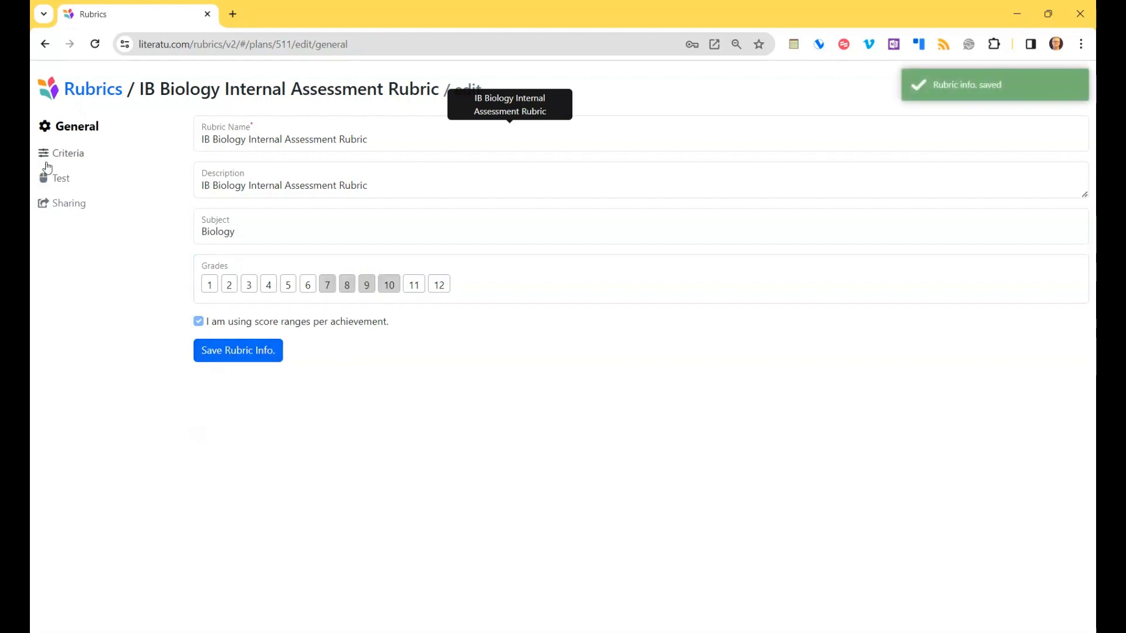
Open the rubric's criteria, examine the Personal engagement criterion's scores and achievement level descriptions, and save it
click(68, 160)
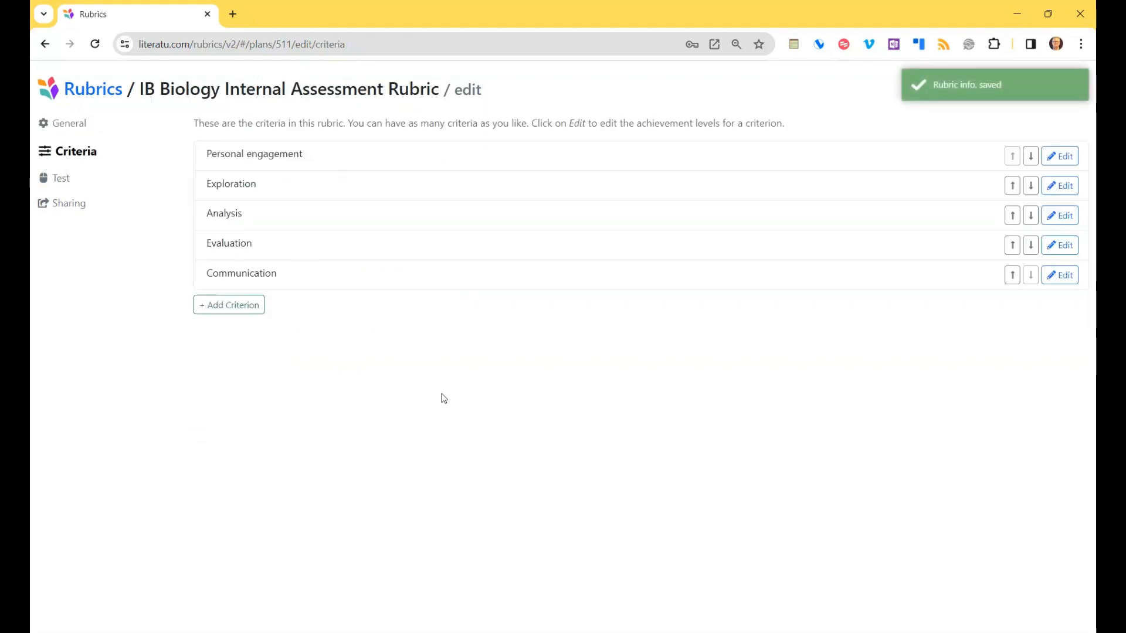
mouse_move(997, 217)
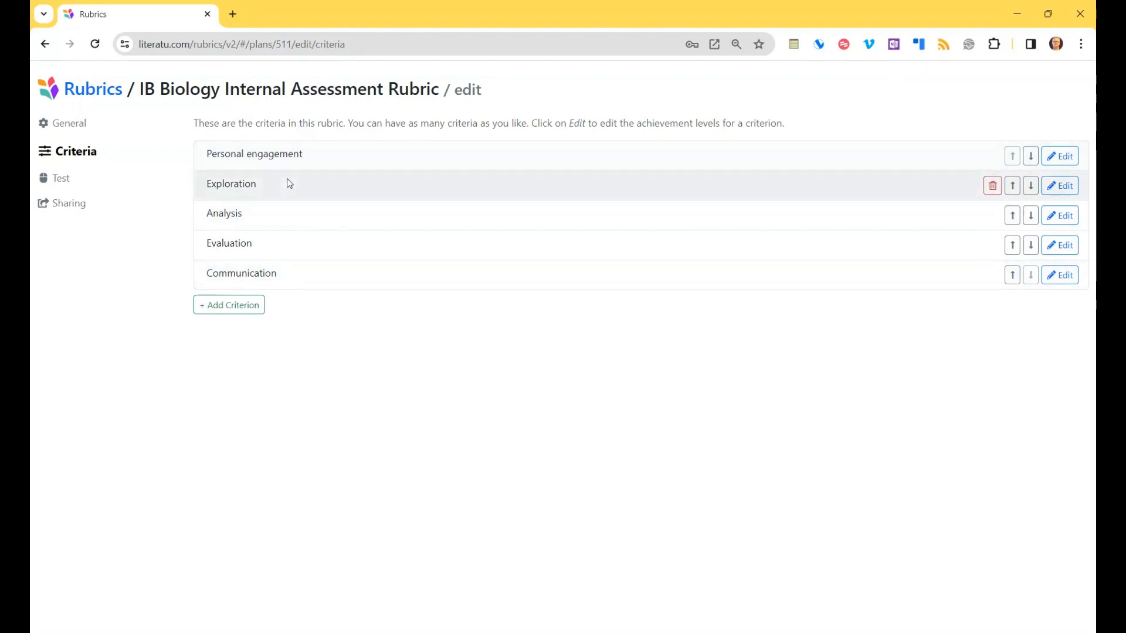
click(1067, 164)
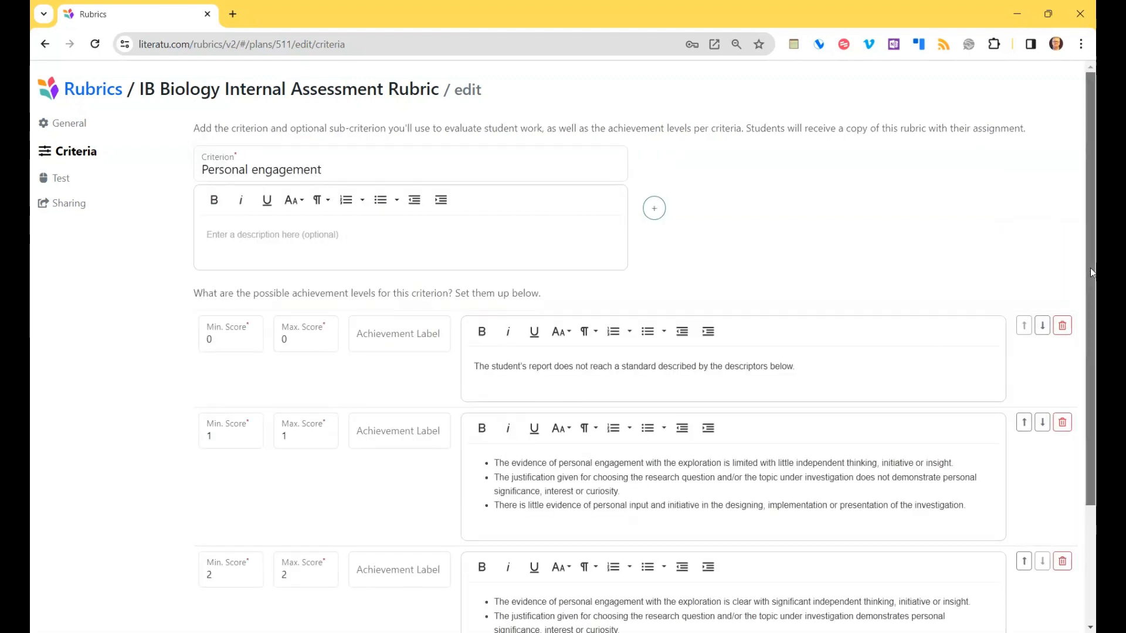
scroll(1090, 269, down, 3)
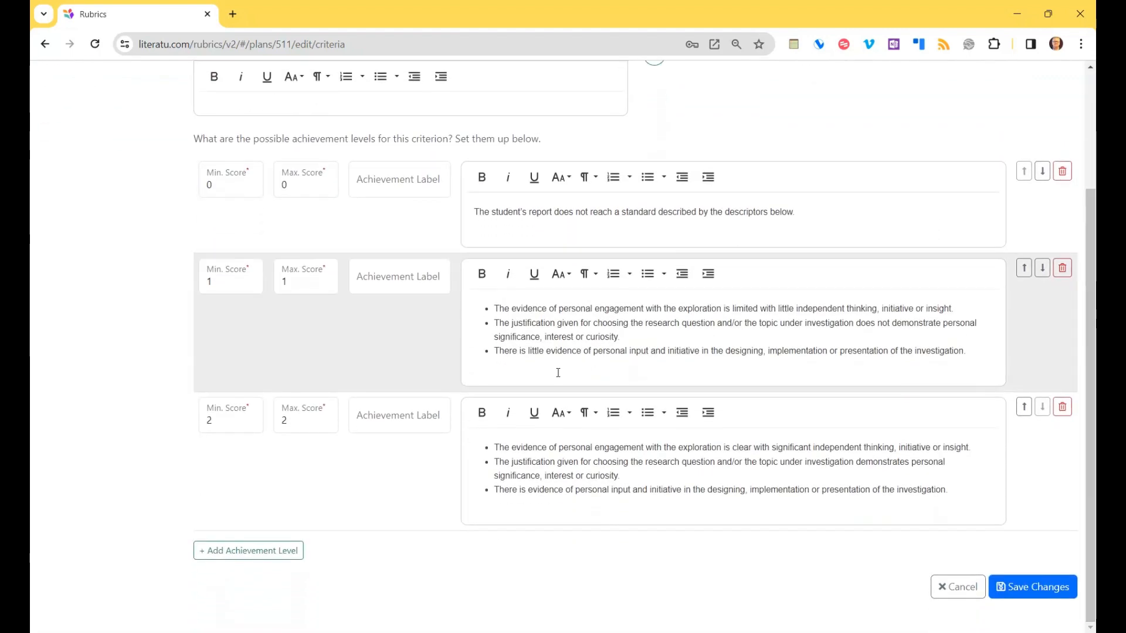
scroll(251, 281, up, 3)
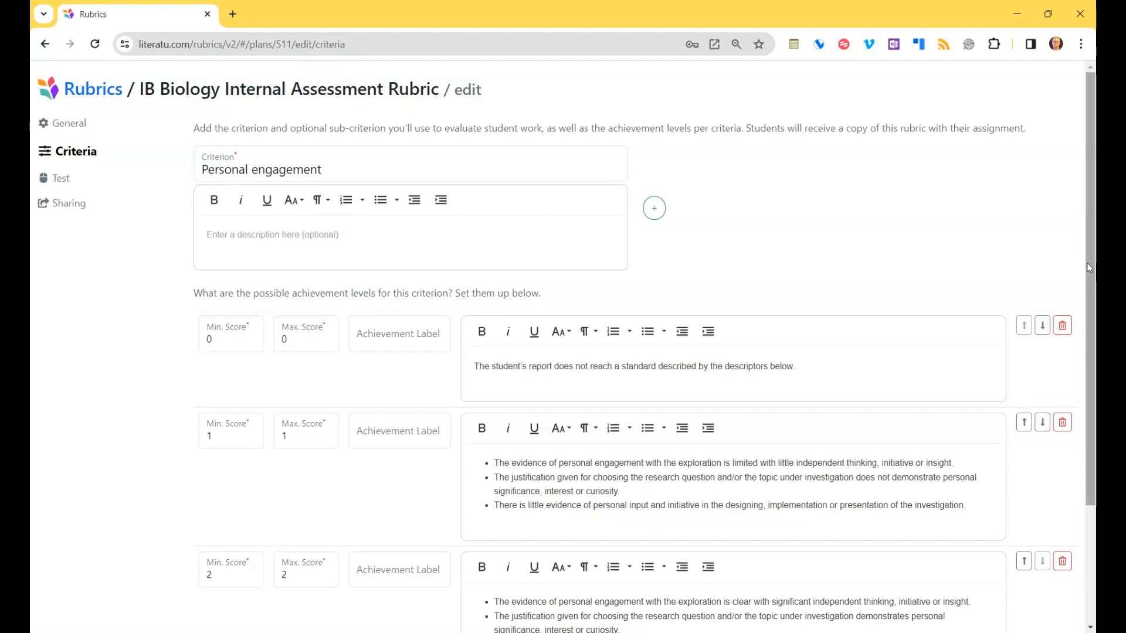
scroll(1092, 286, down, 1)
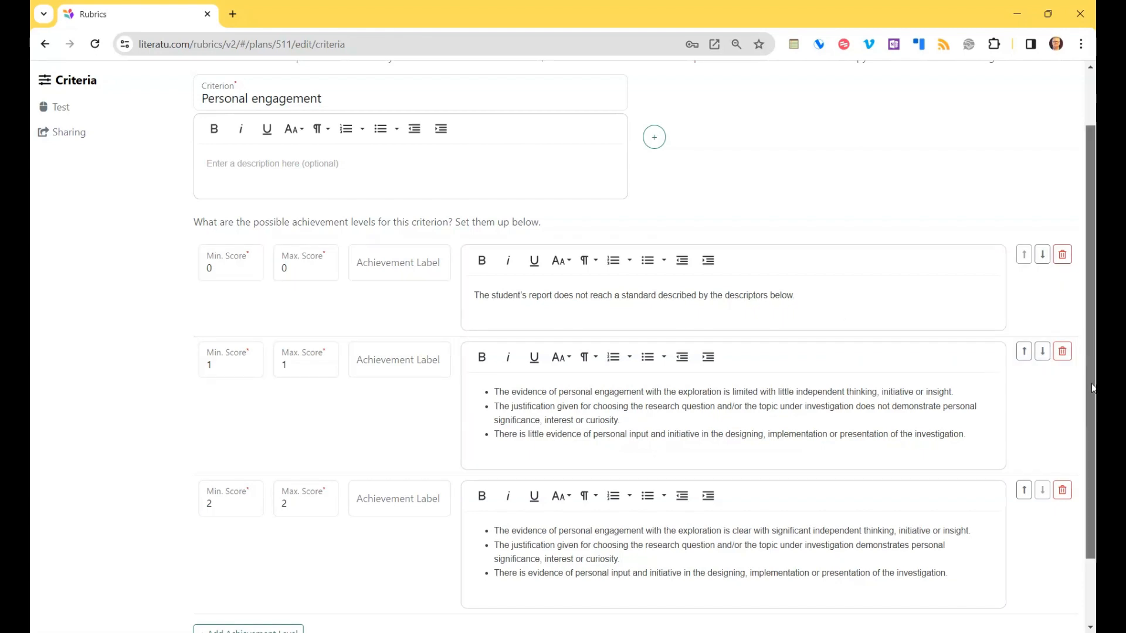
drag(1093, 388, 1090, 220)
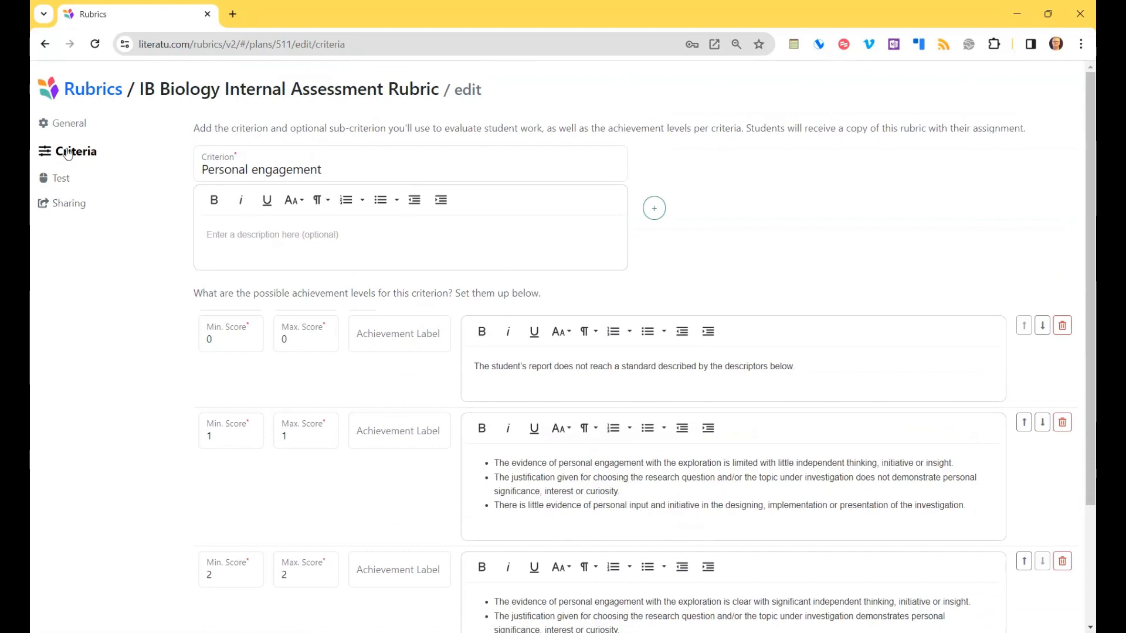
scroll(527, 382, down, 3)
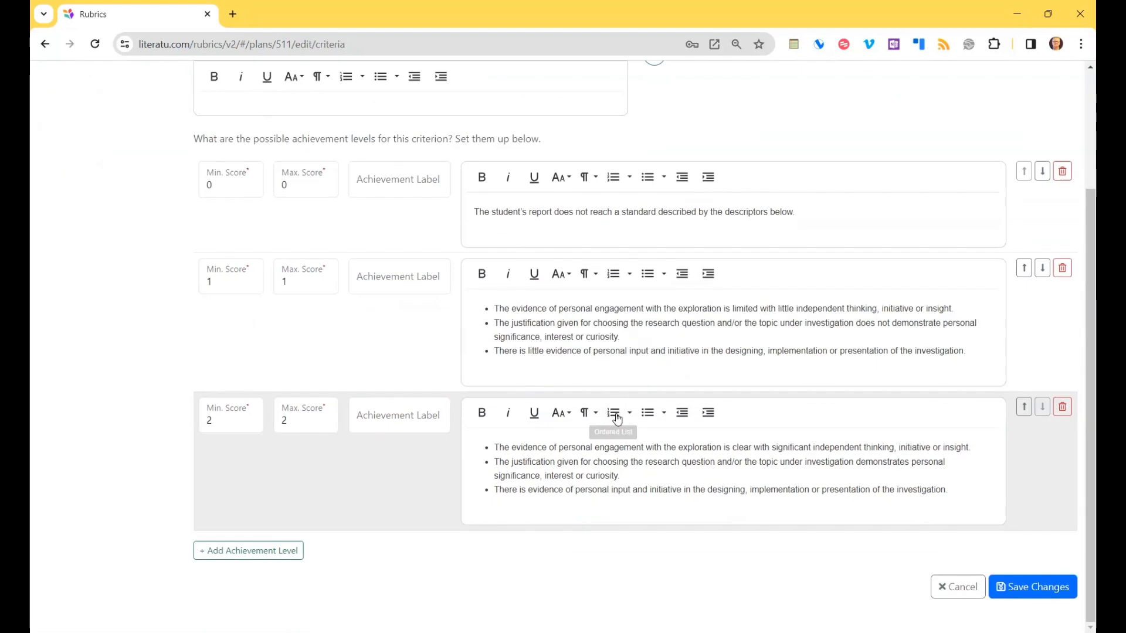
click(1031, 599)
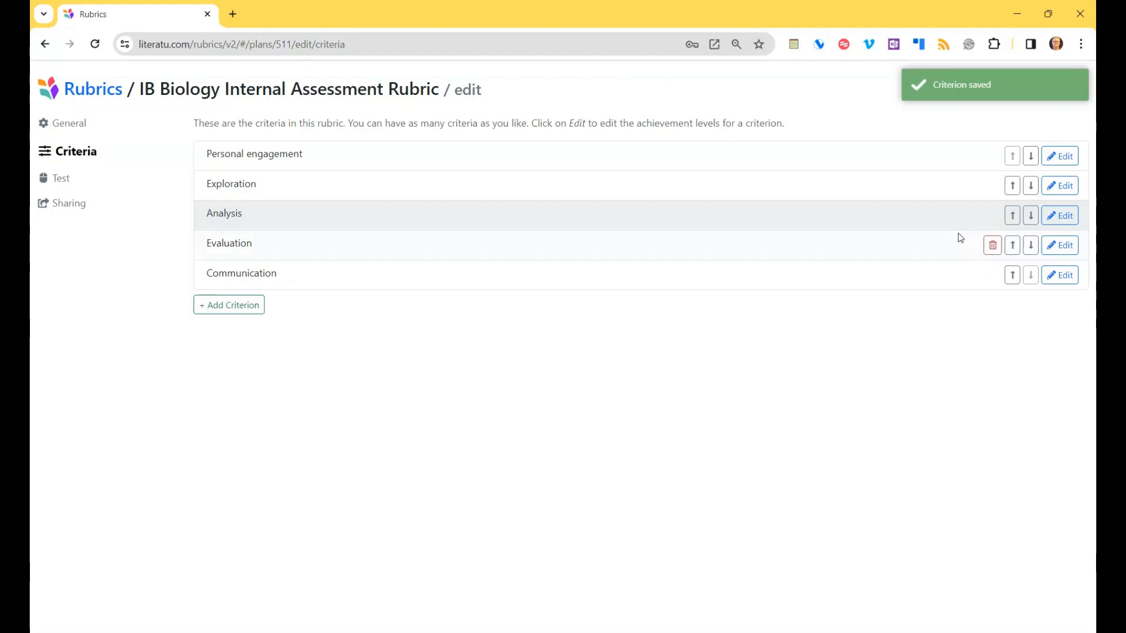
Examine the Analysis criterion's score ranges and achievement level descriptions, and save the criterion
click(1060, 216)
scroll(386, 390, down, 5)
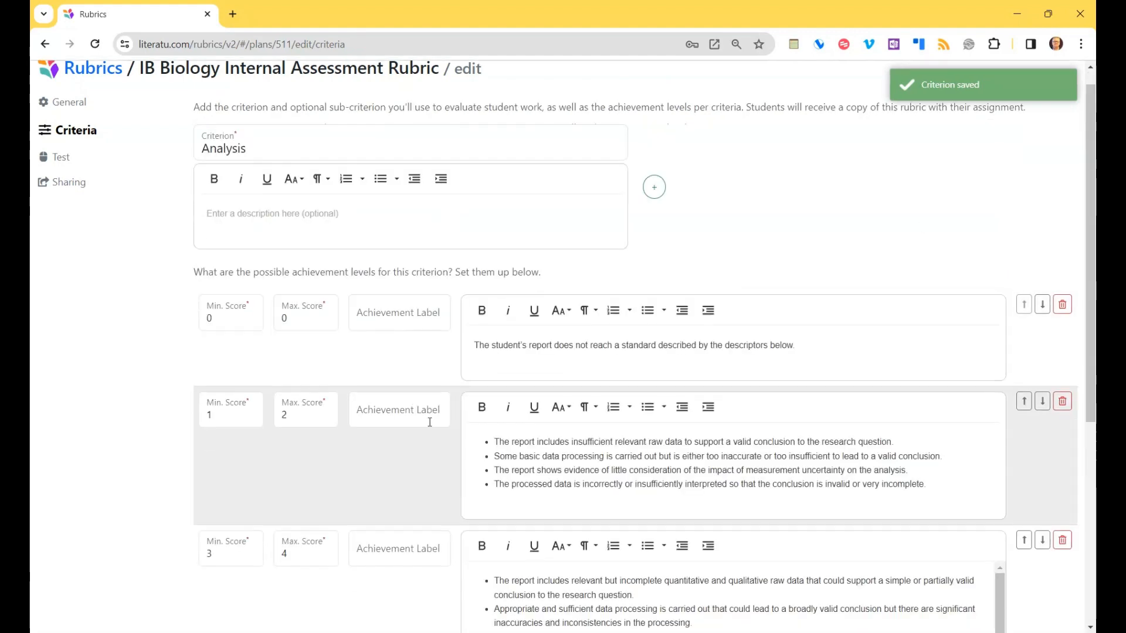
scroll(579, 289, up, 5)
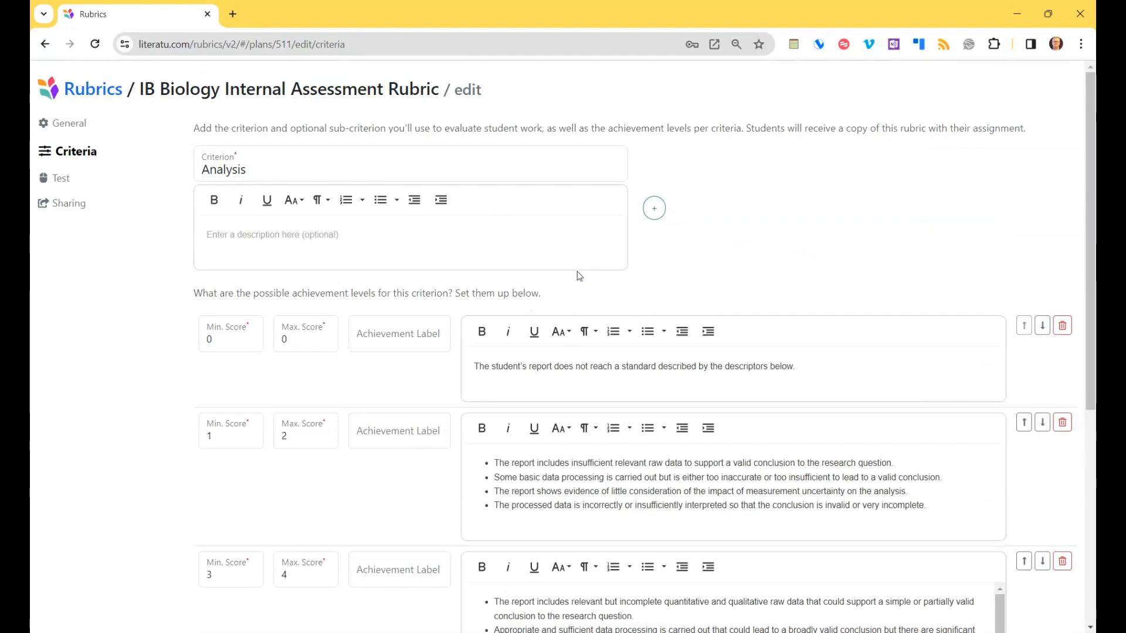
drag(494, 463, 938, 517)
click(942, 519)
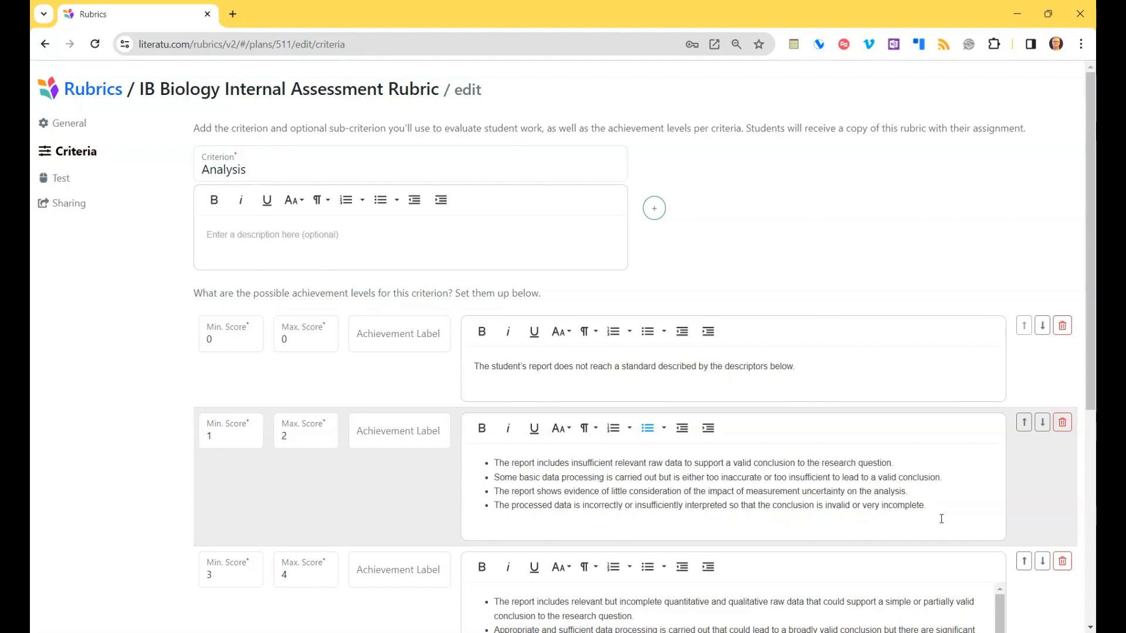
scroll(942, 519, down, 6)
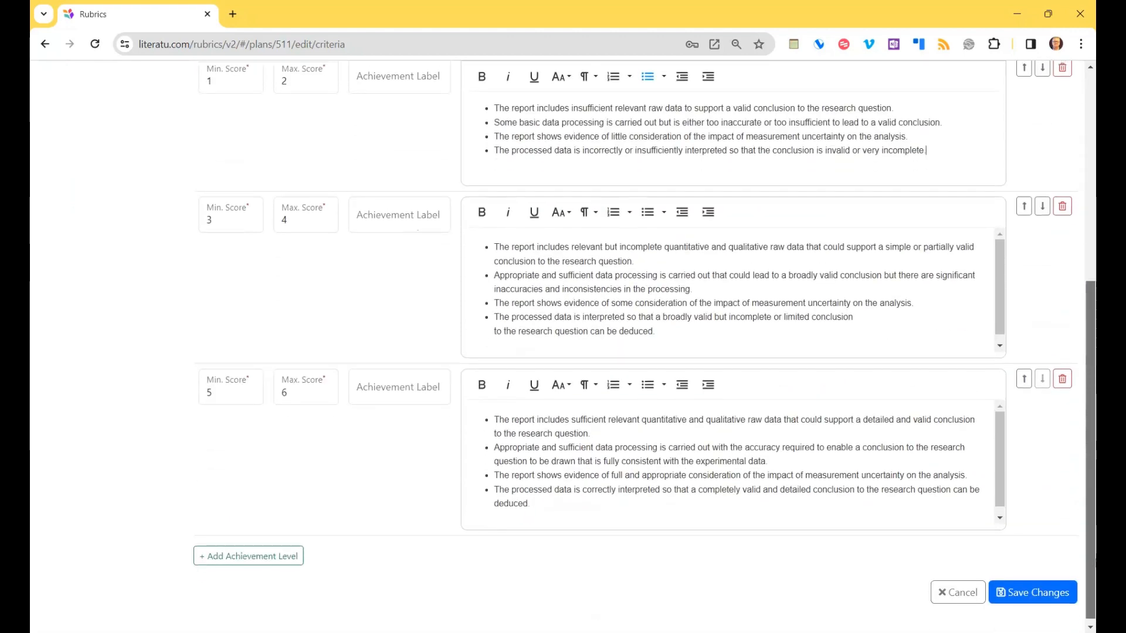
click(1032, 592)
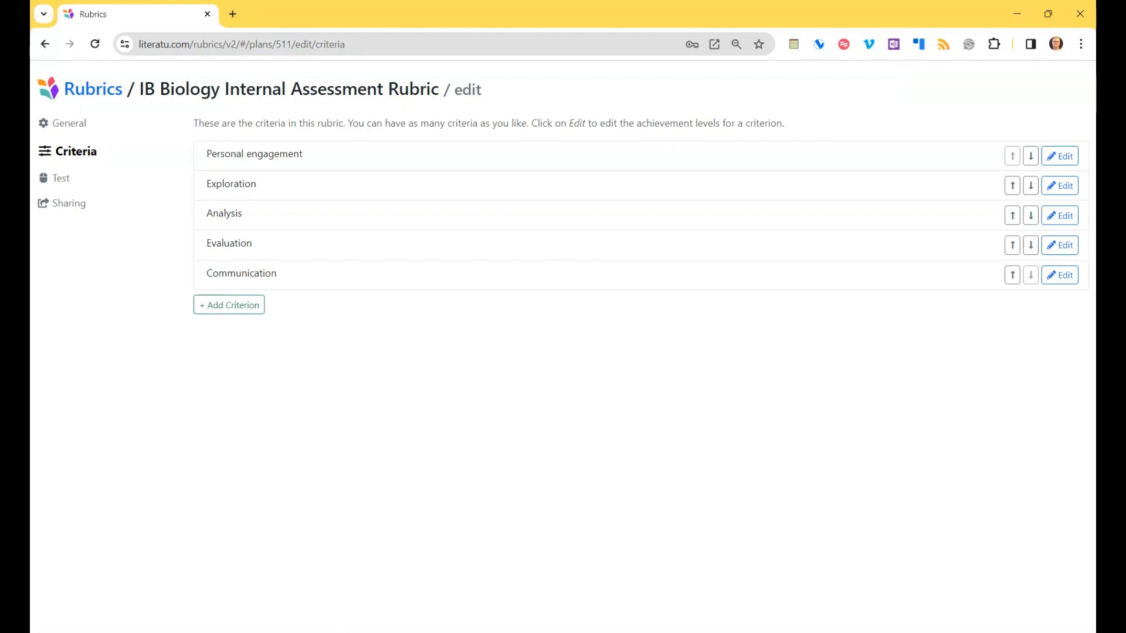
Test the rubric by choosing level 2 for Personal engagement, 3-4 for Exploration, and 5-6 for Evaluation
click(61, 179)
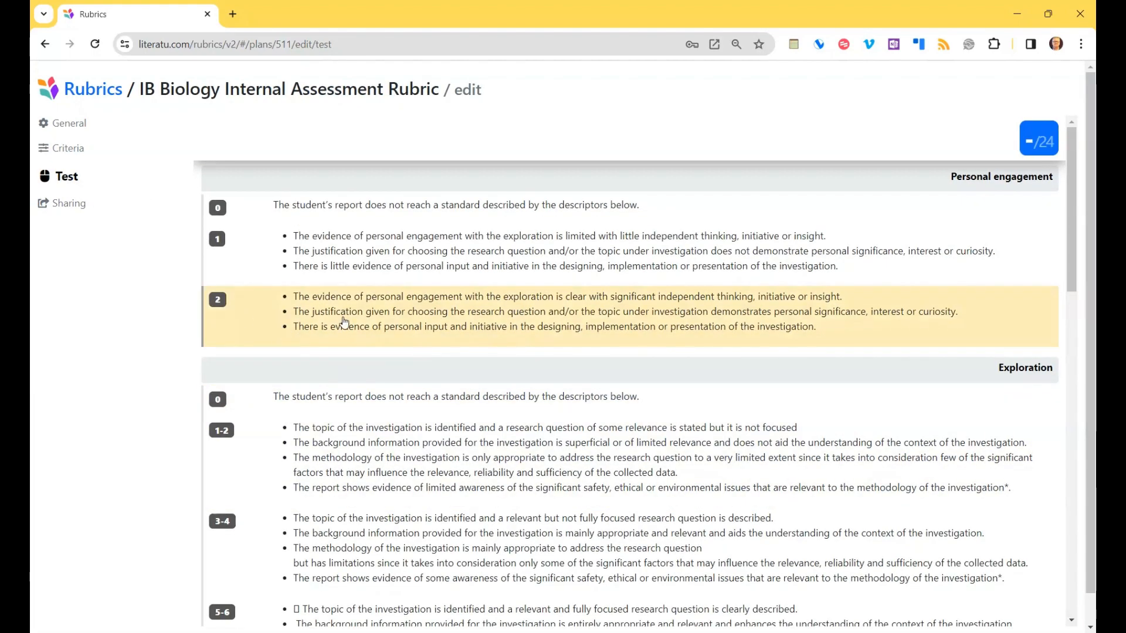
click(352, 323)
click(368, 451)
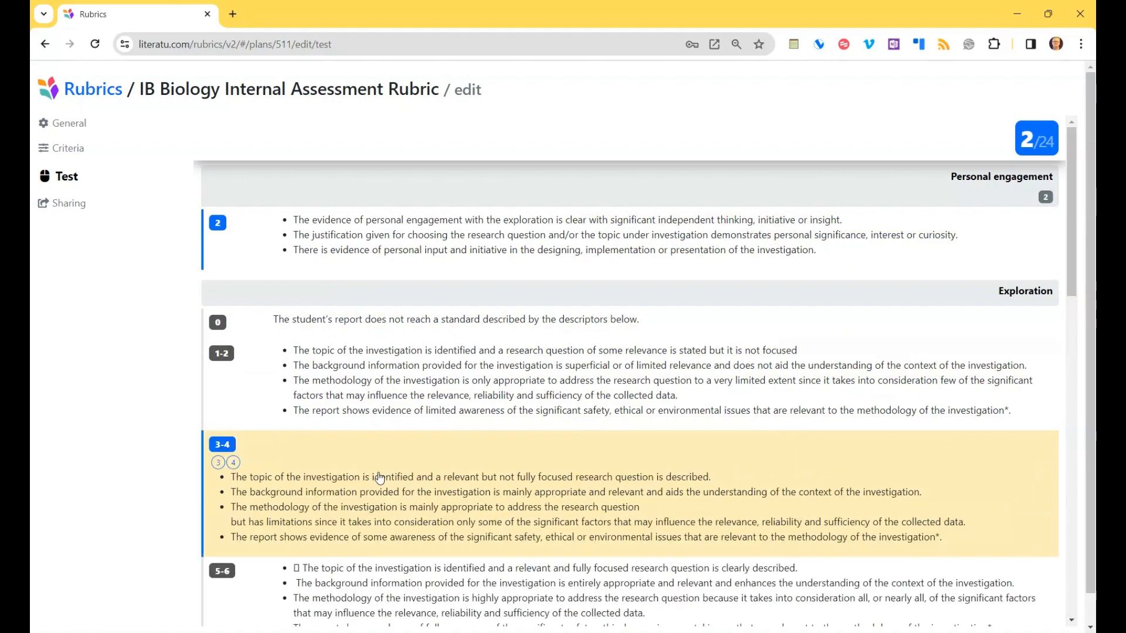
scroll(377, 476, down, 10)
click(409, 342)
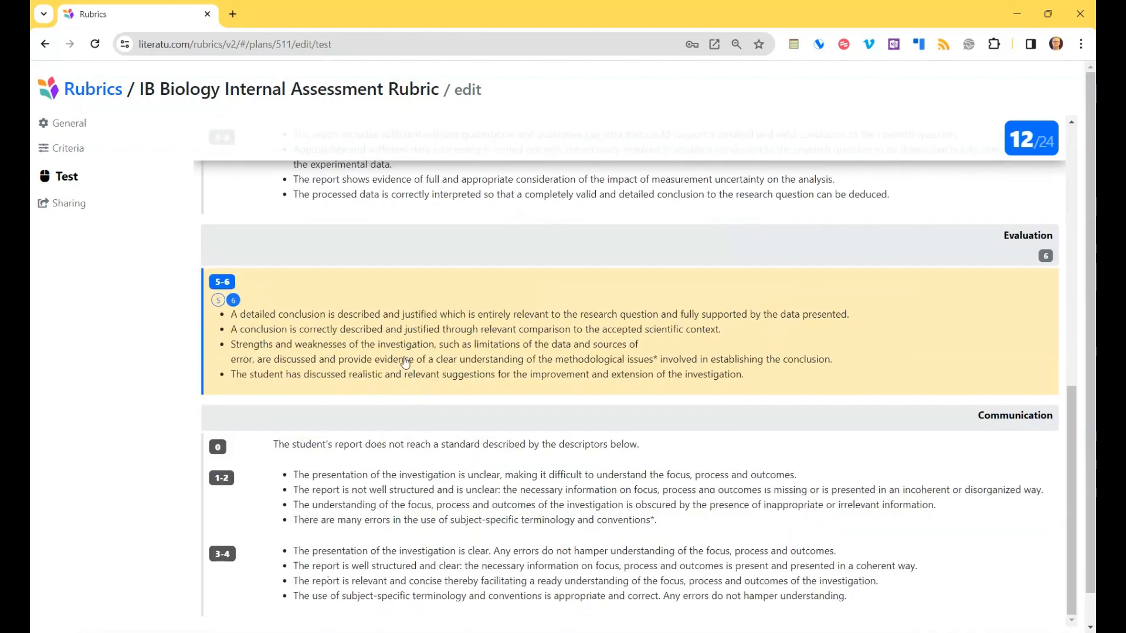
Switch the Evaluation score back and forth between 5 and 6, ending with 6
click(217, 301)
click(234, 301)
click(217, 300)
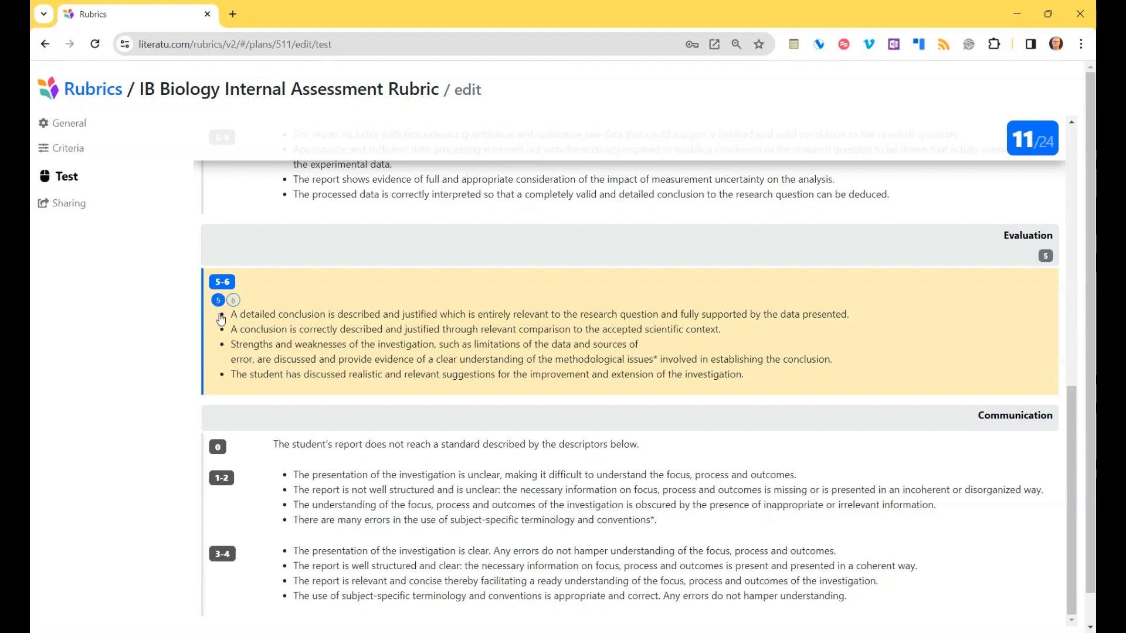
click(233, 301)
click(220, 303)
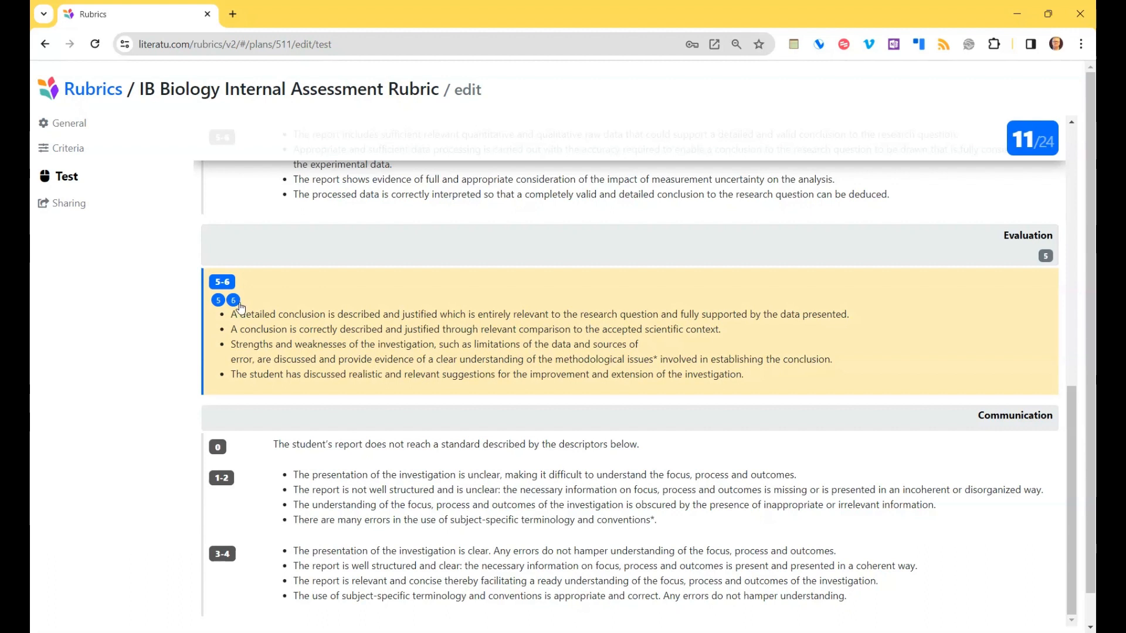
click(234, 302)
scroll(437, 350, down, 1)
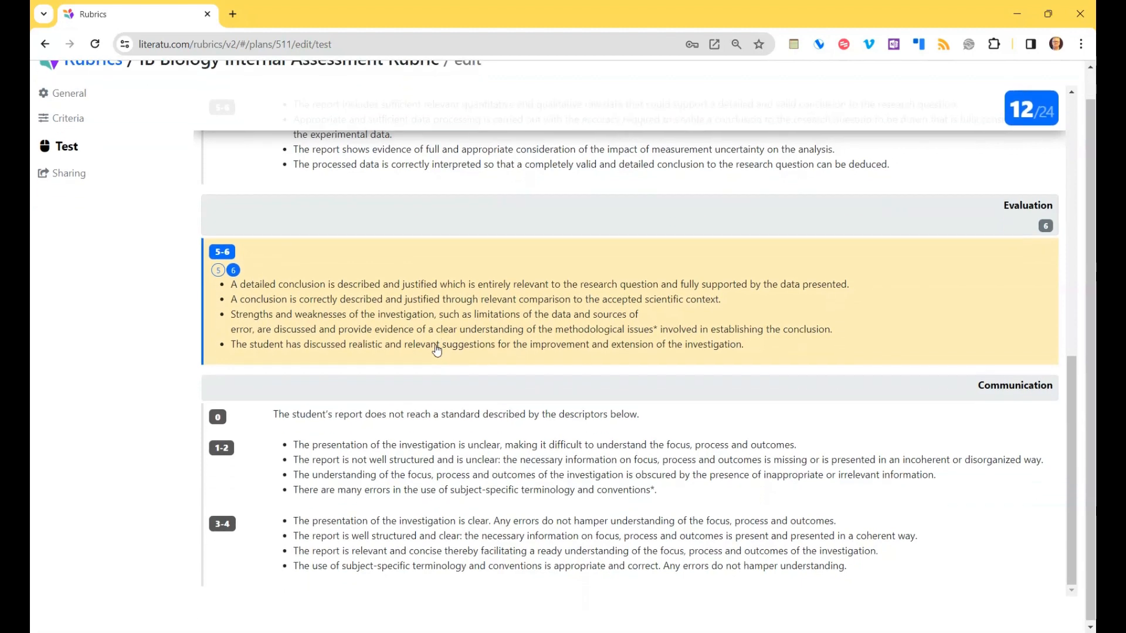
Open the rubric's sharing settings and choose to share it with all teachers in the community
scroll(437, 351, up, 1)
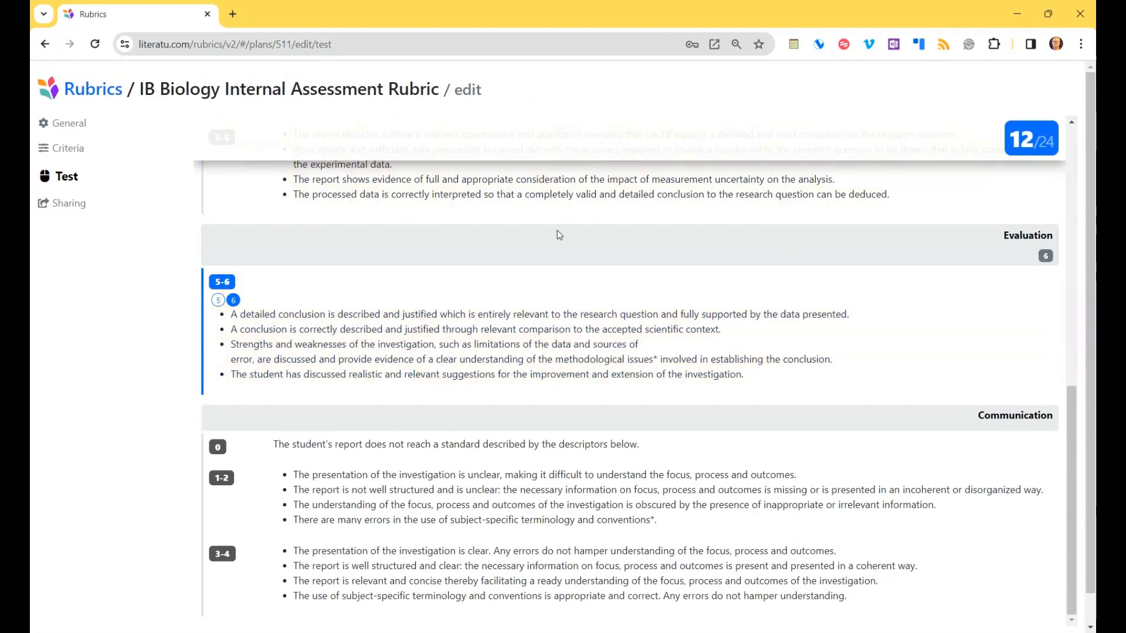
scroll(556, 235, up, 10)
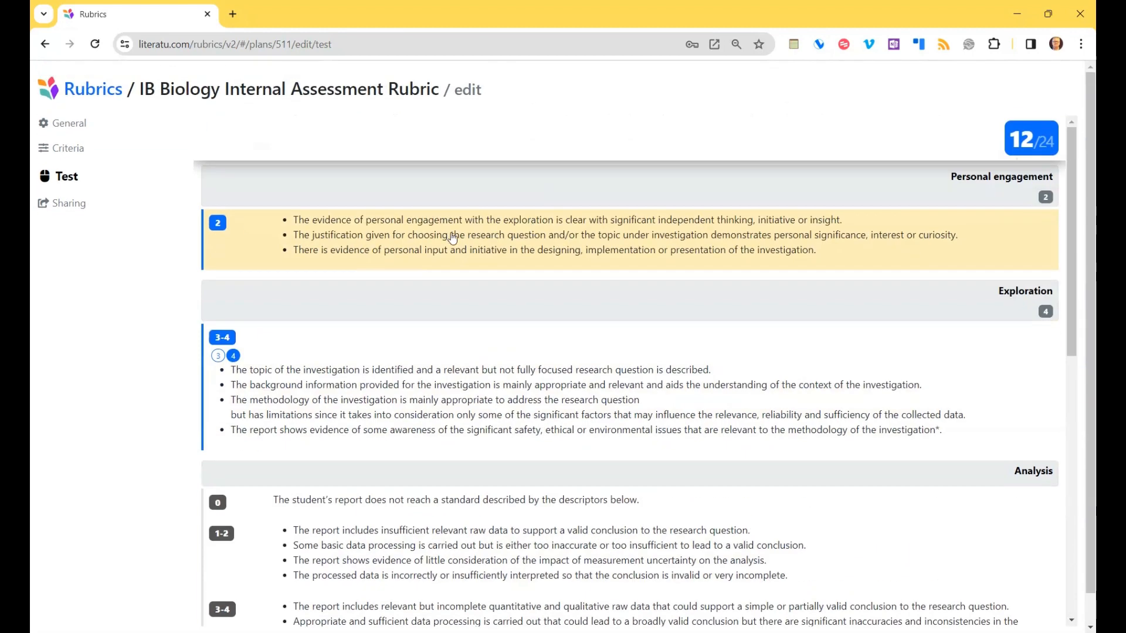
click(70, 204)
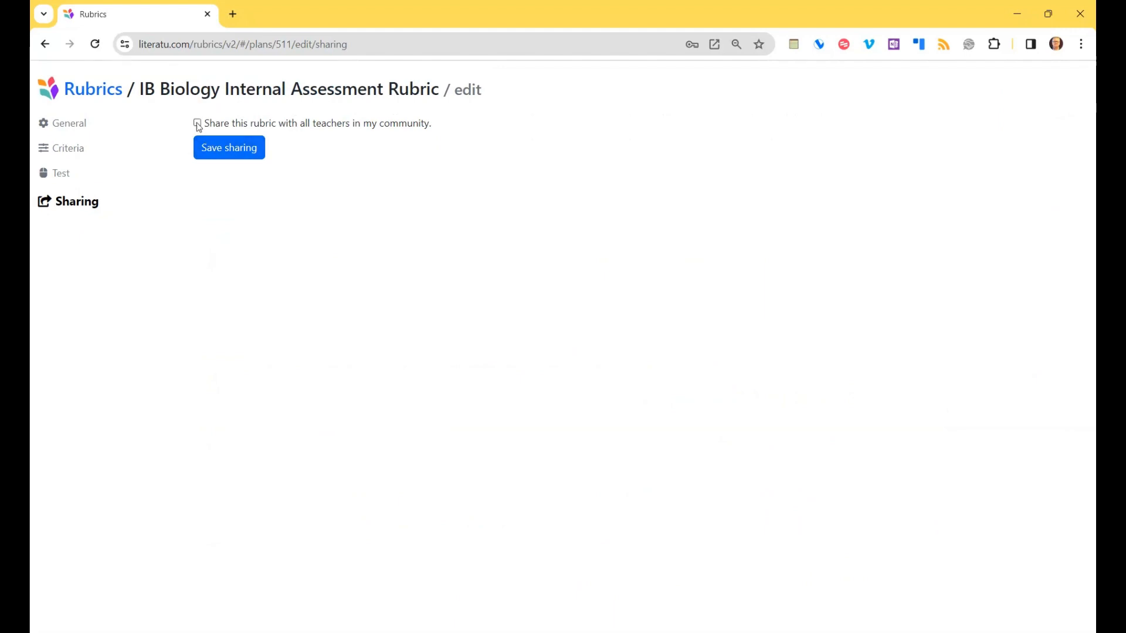
click(197, 122)
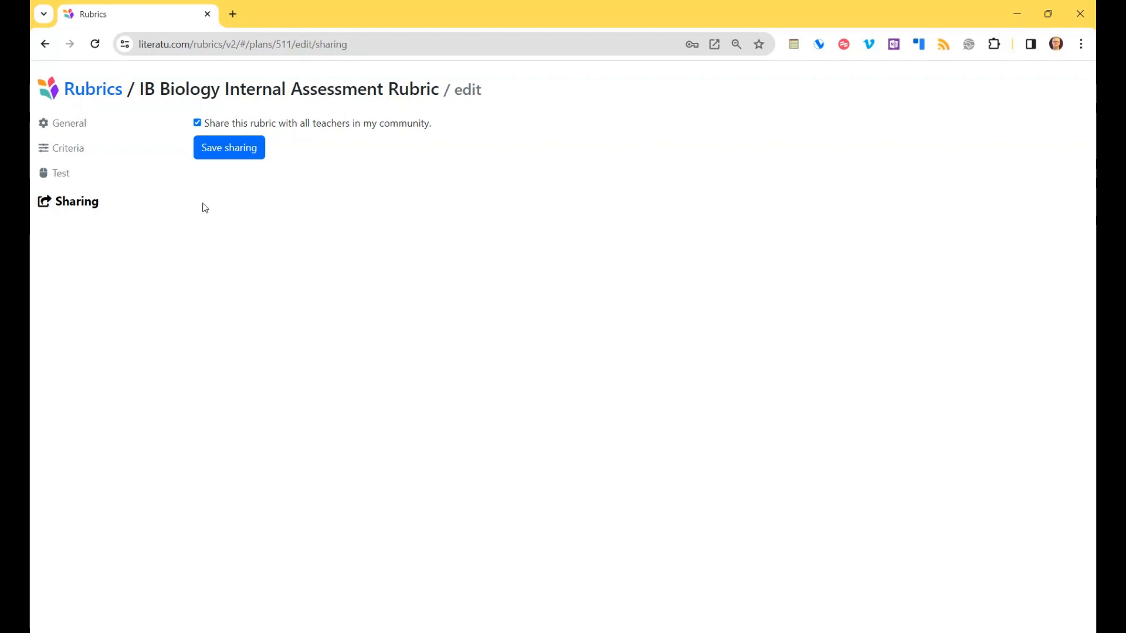
Return from the rubric editor to the Scribo home page and view The Mediterranean World - Ancient Egypt activity
click(72, 88)
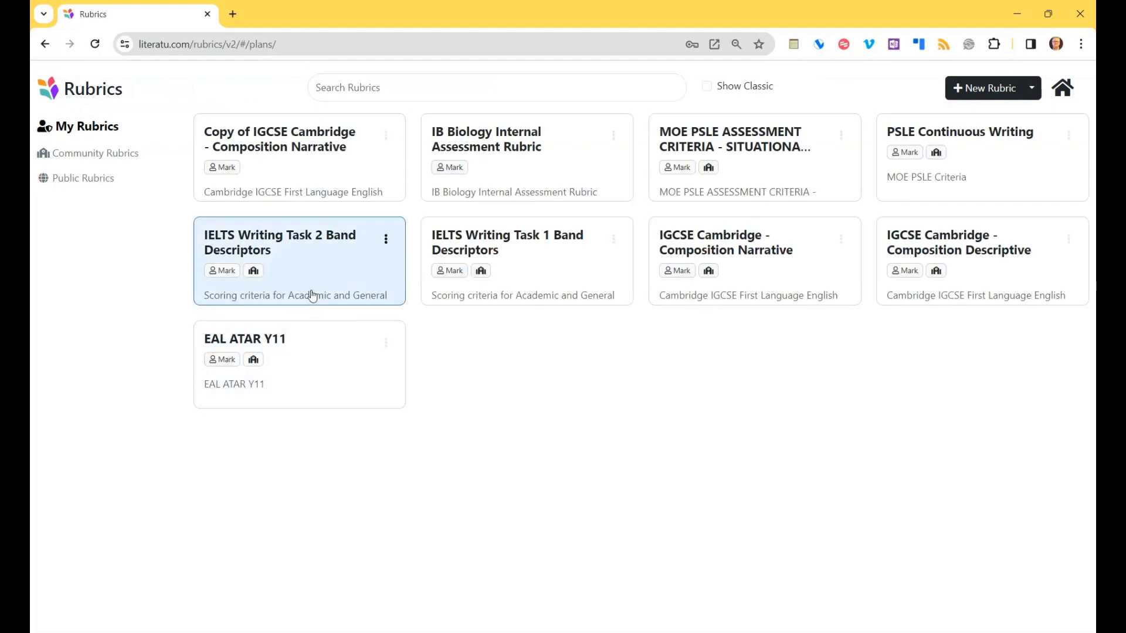
click(1061, 94)
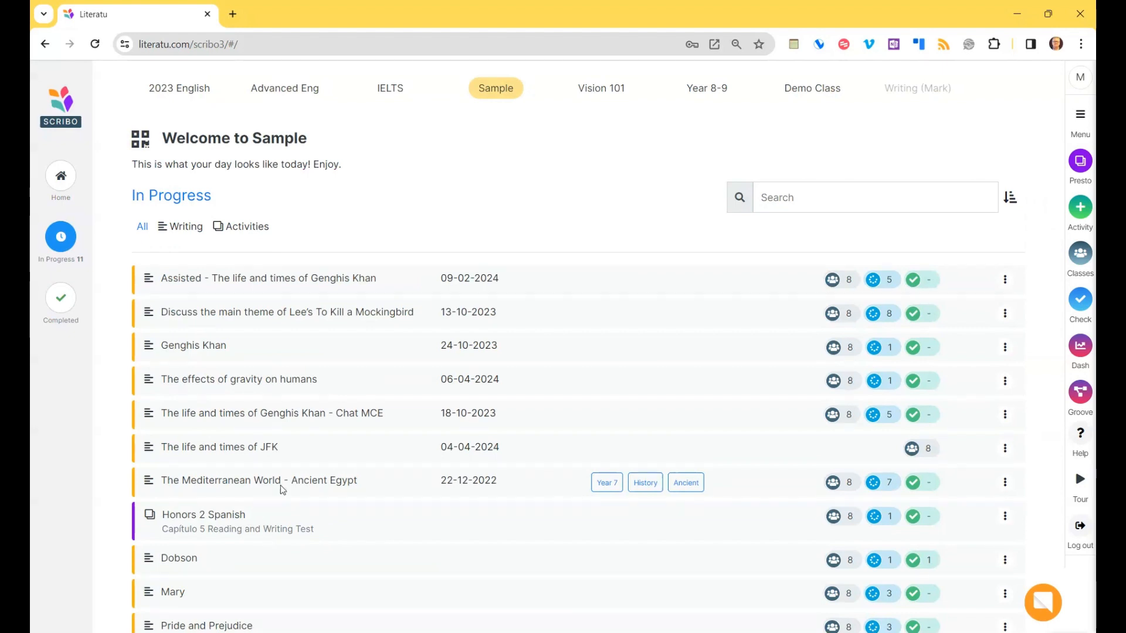
click(282, 489)
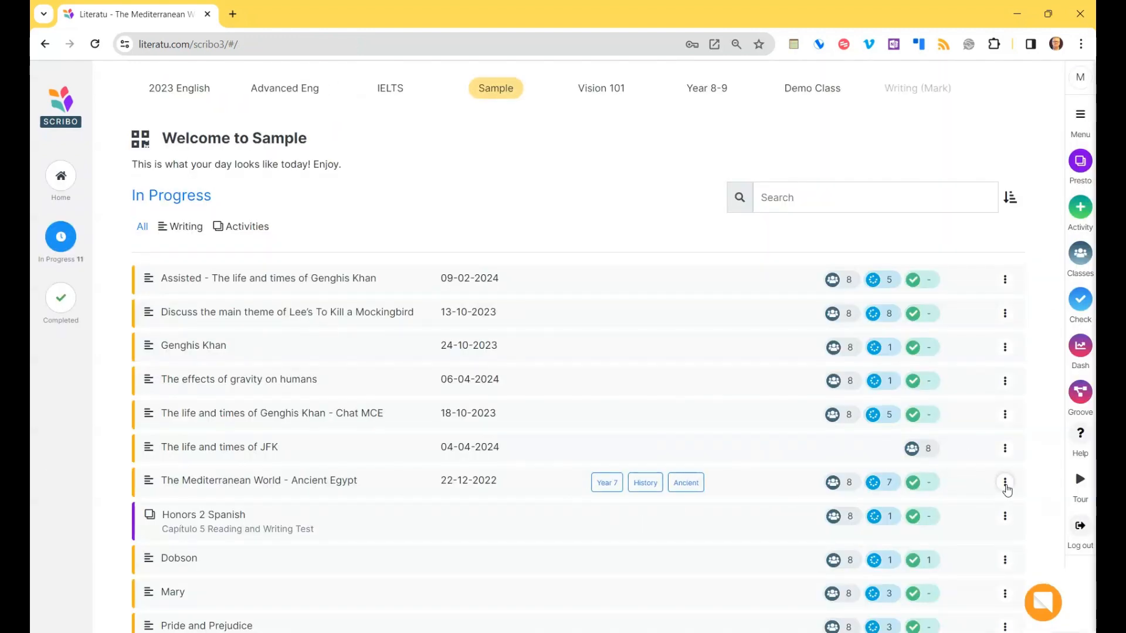
Edit The Mediterranean World - Ancient Egypt activity, choose the IB Biology Internal Assessment Rubric for marking, and save the activity
click(1005, 483)
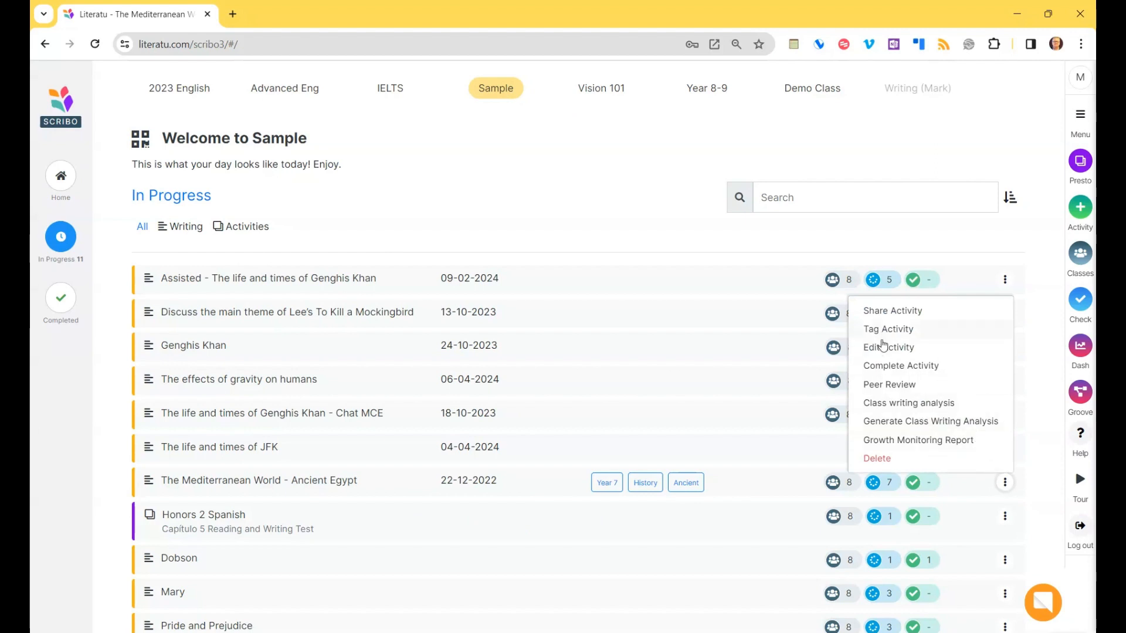
click(888, 348)
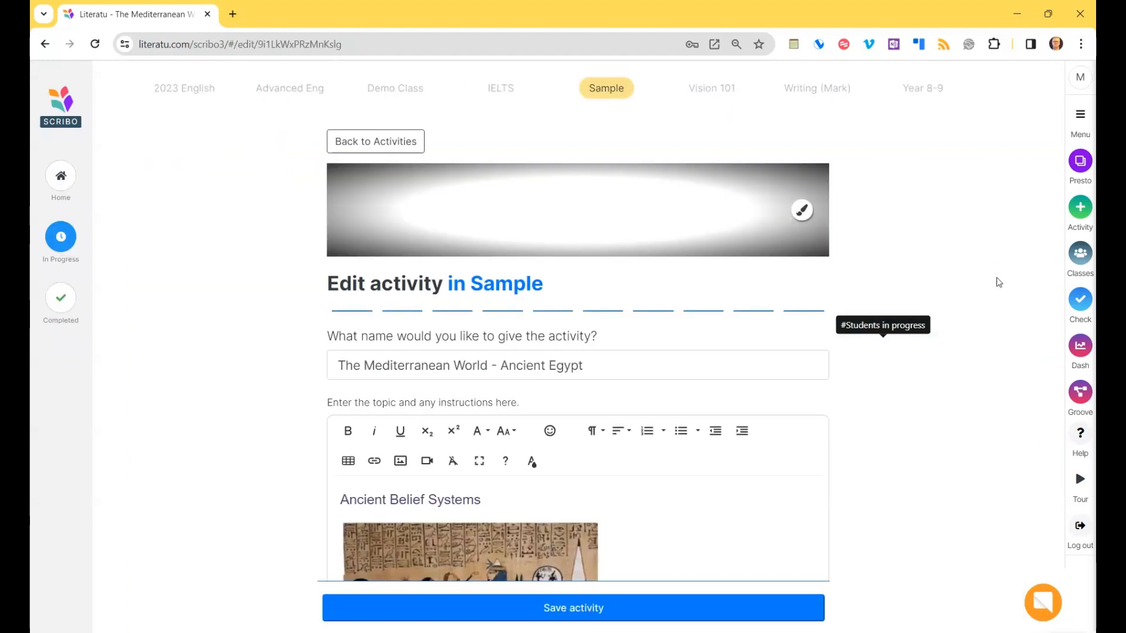
scroll(780, 480, down, 20)
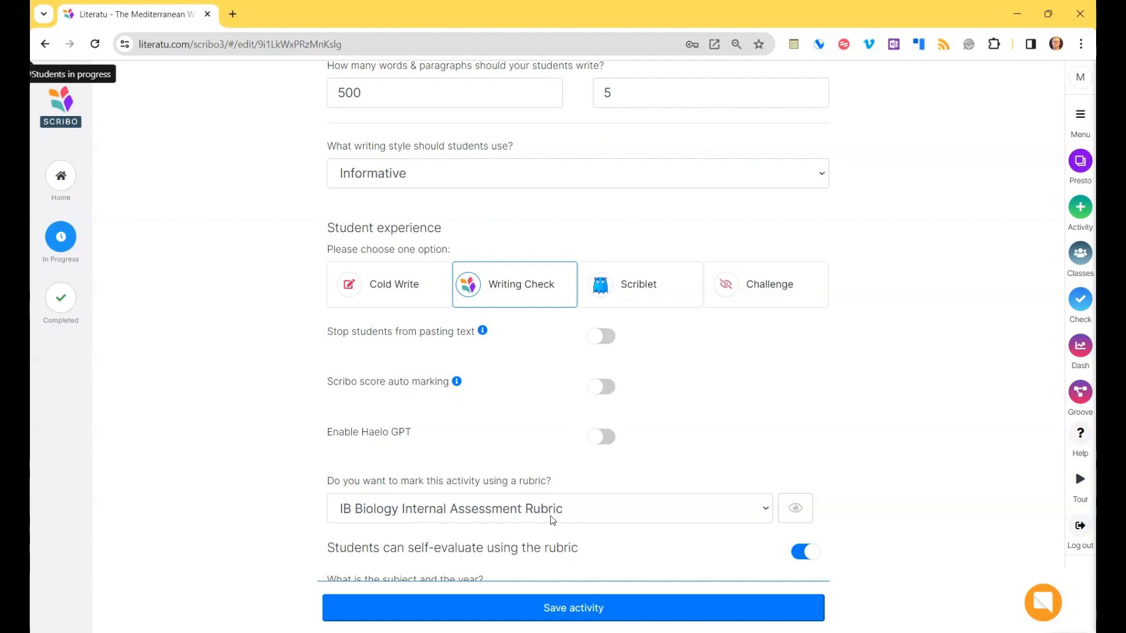
click(444, 509)
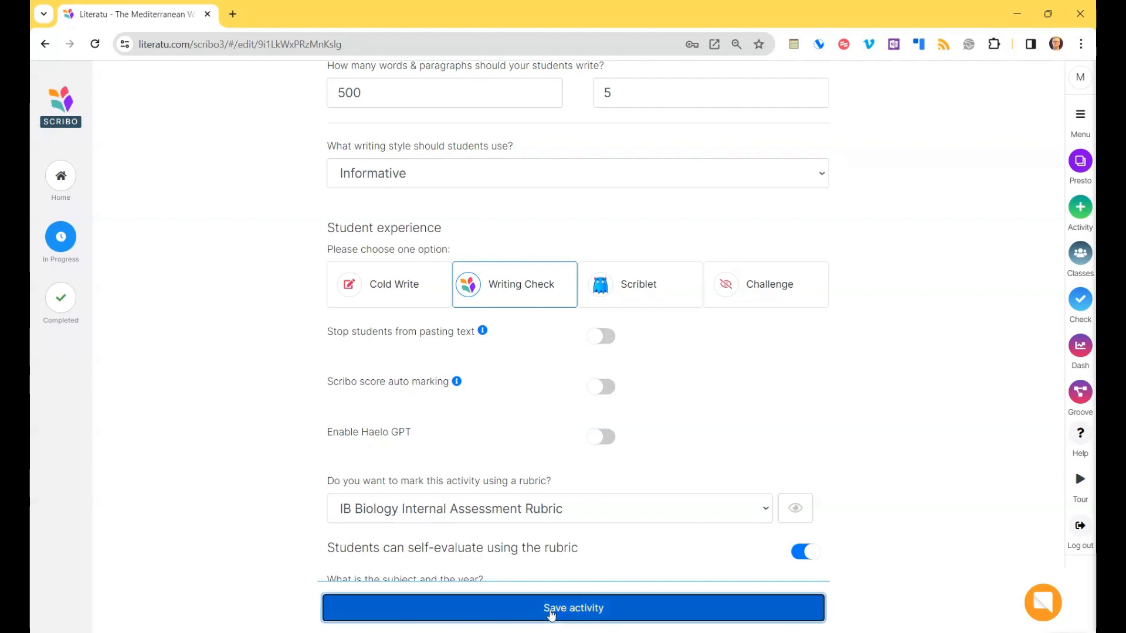
click(551, 614)
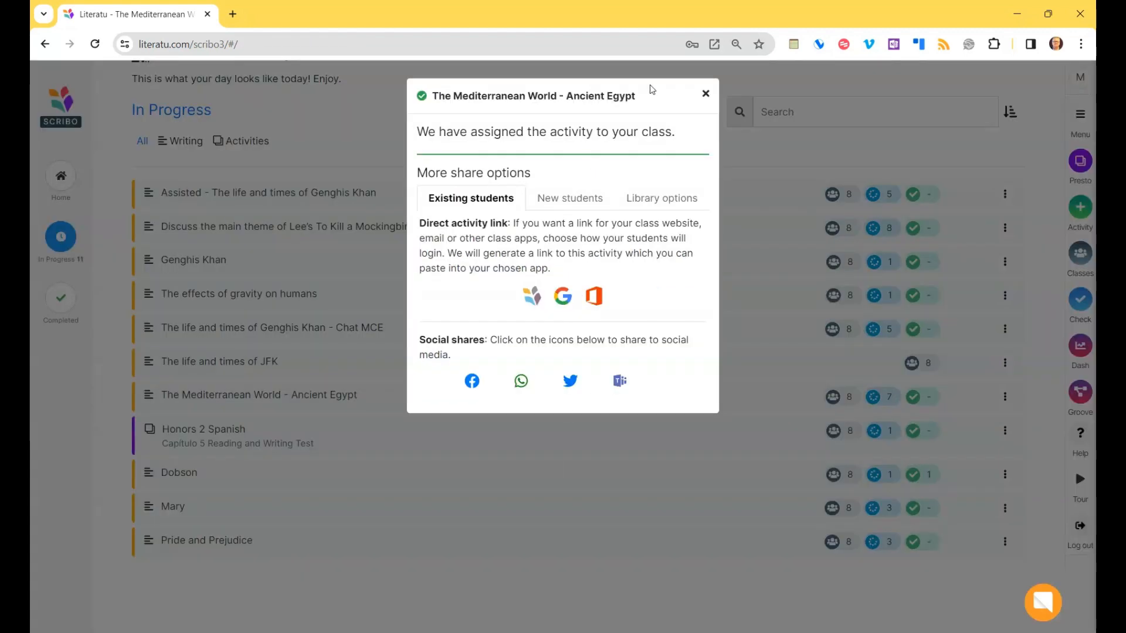
click(706, 93)
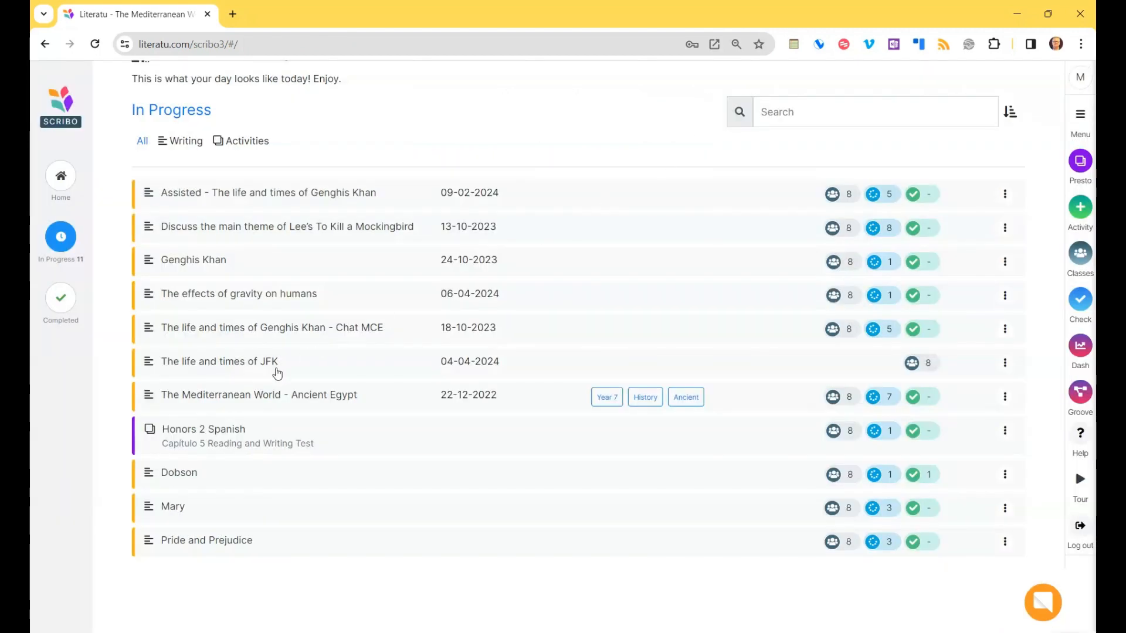
Open The Mediterranean World - Ancient Egypt writing and examine its rubric grading and criterion feedback
click(268, 403)
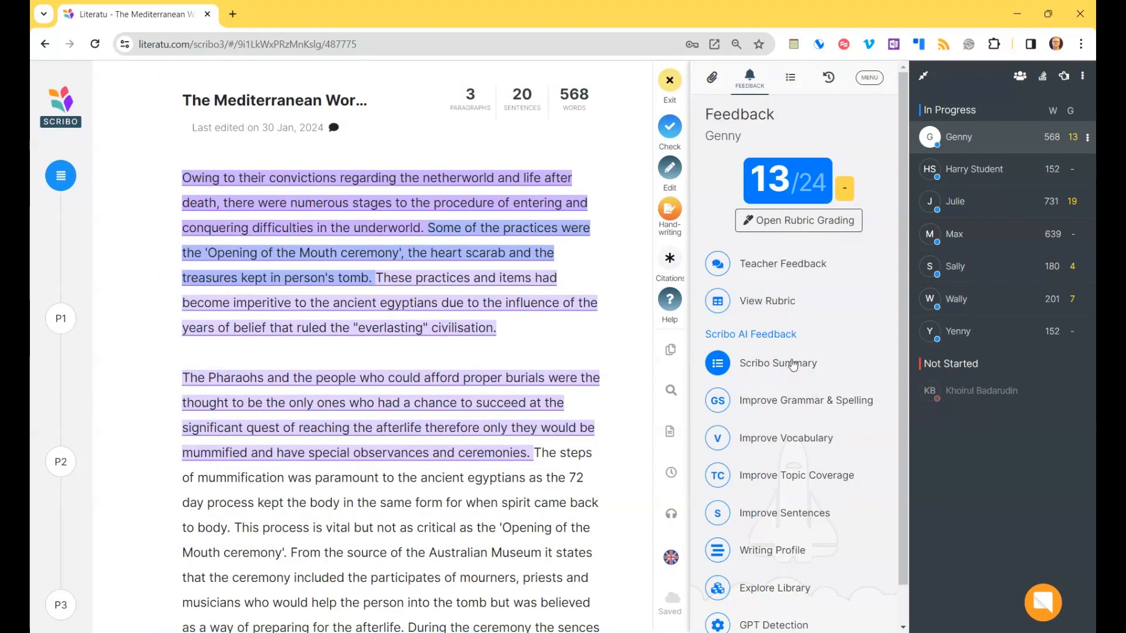
click(799, 222)
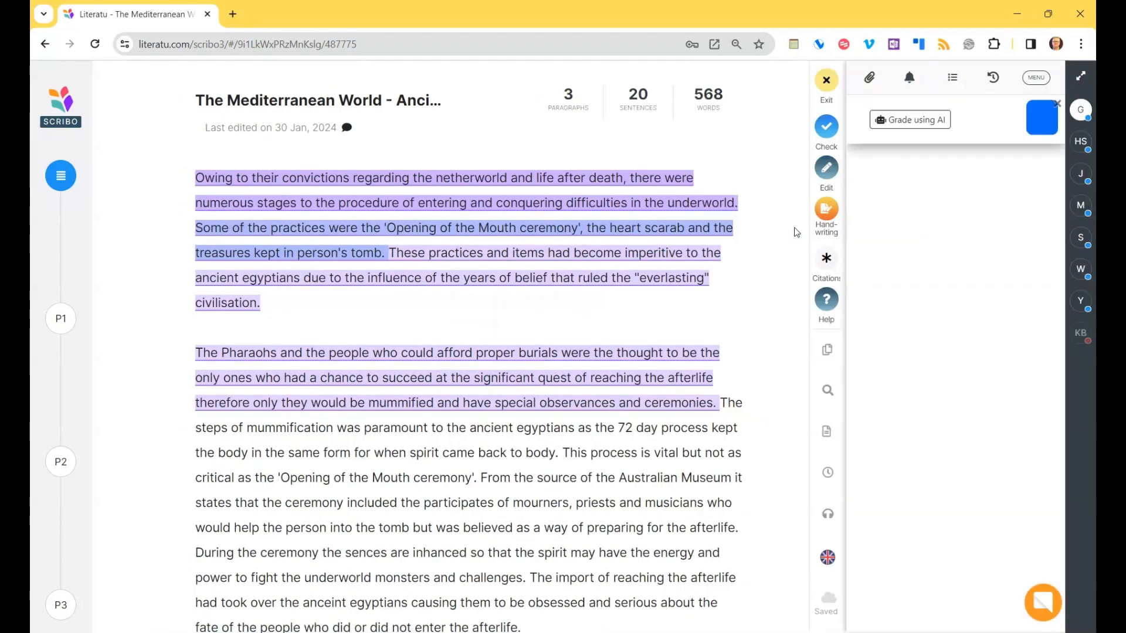
scroll(938, 380, down, 10)
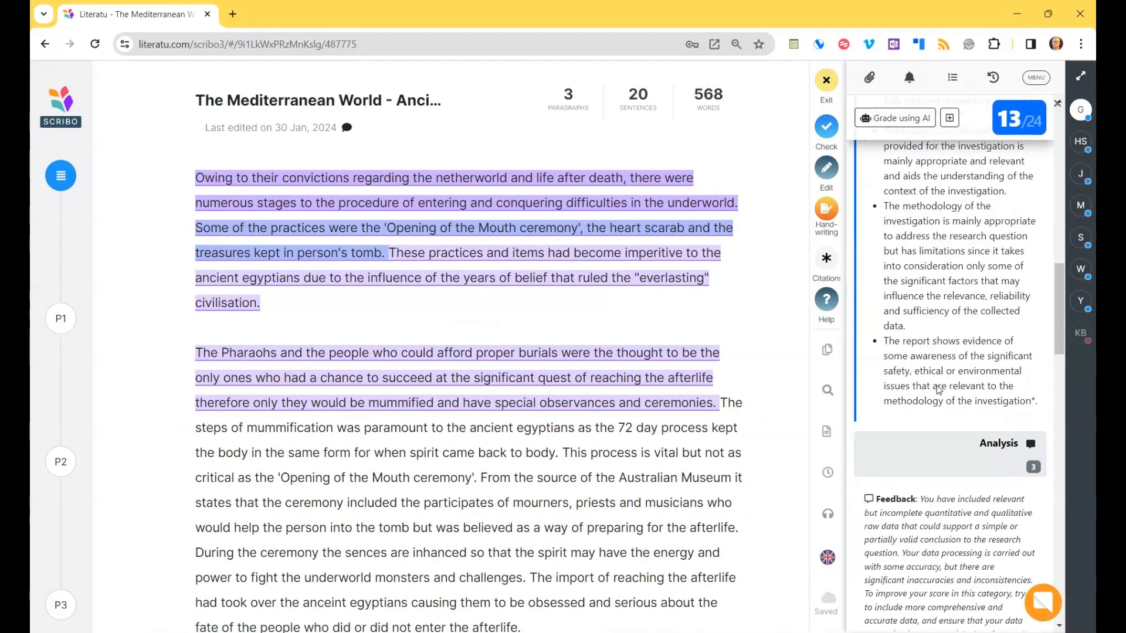
scroll(935, 418, up, 10)
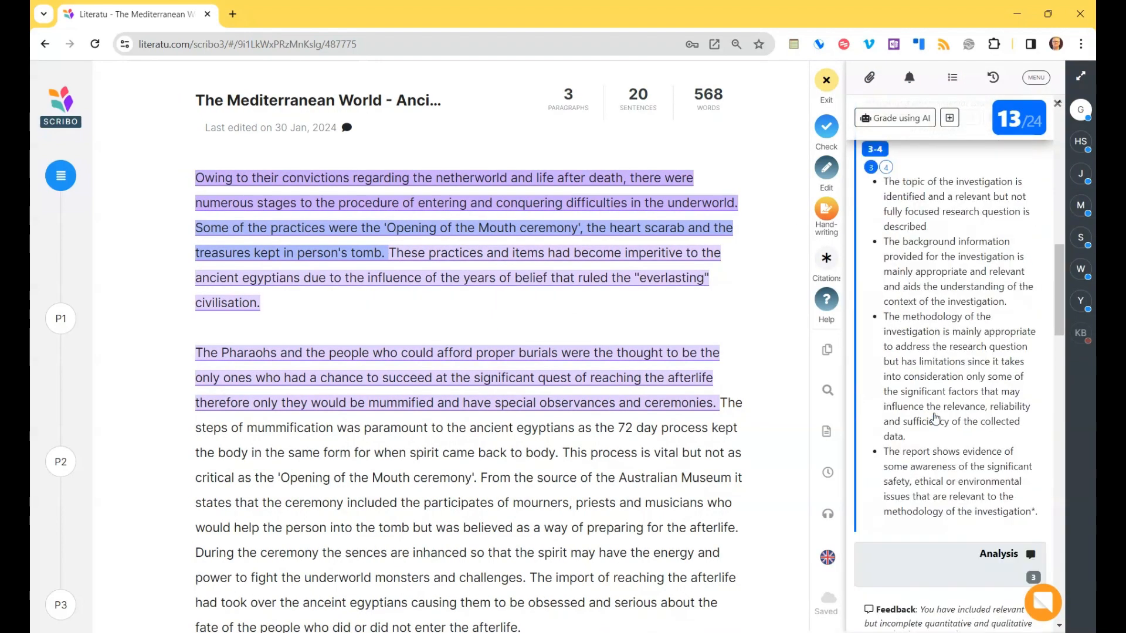
Grade the writing using AI for the current student only
click(926, 128)
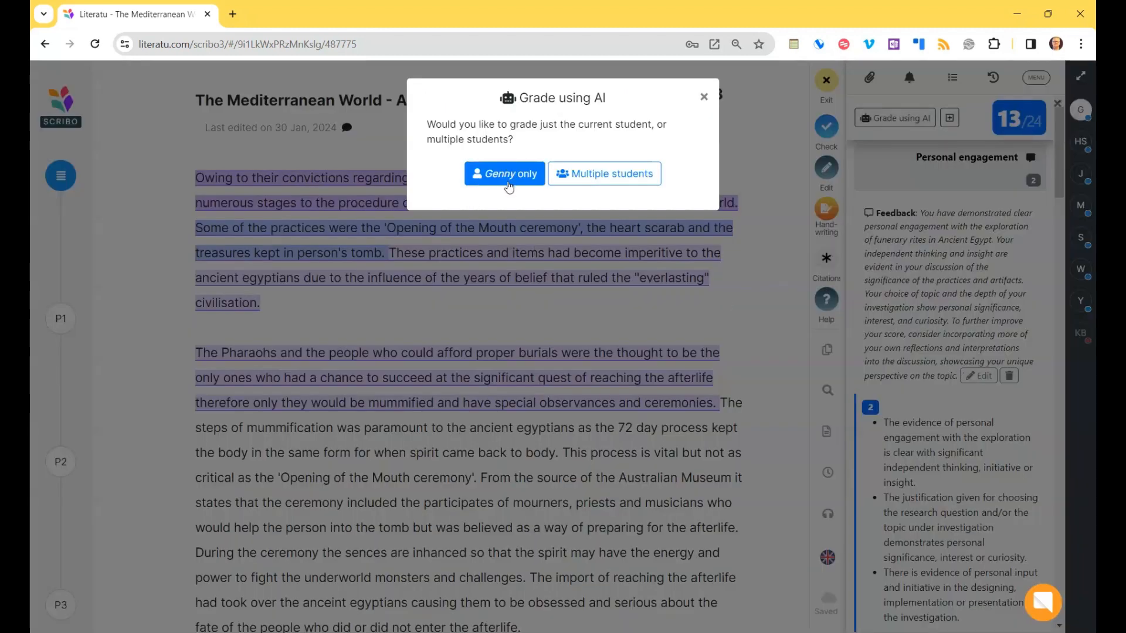
click(506, 175)
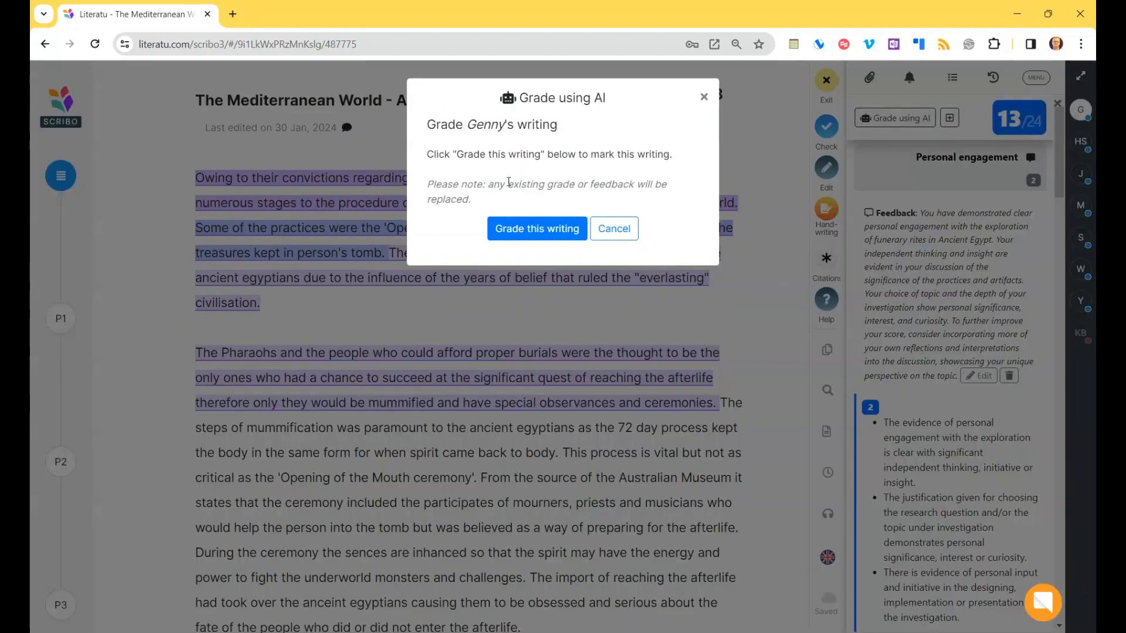
click(538, 228)
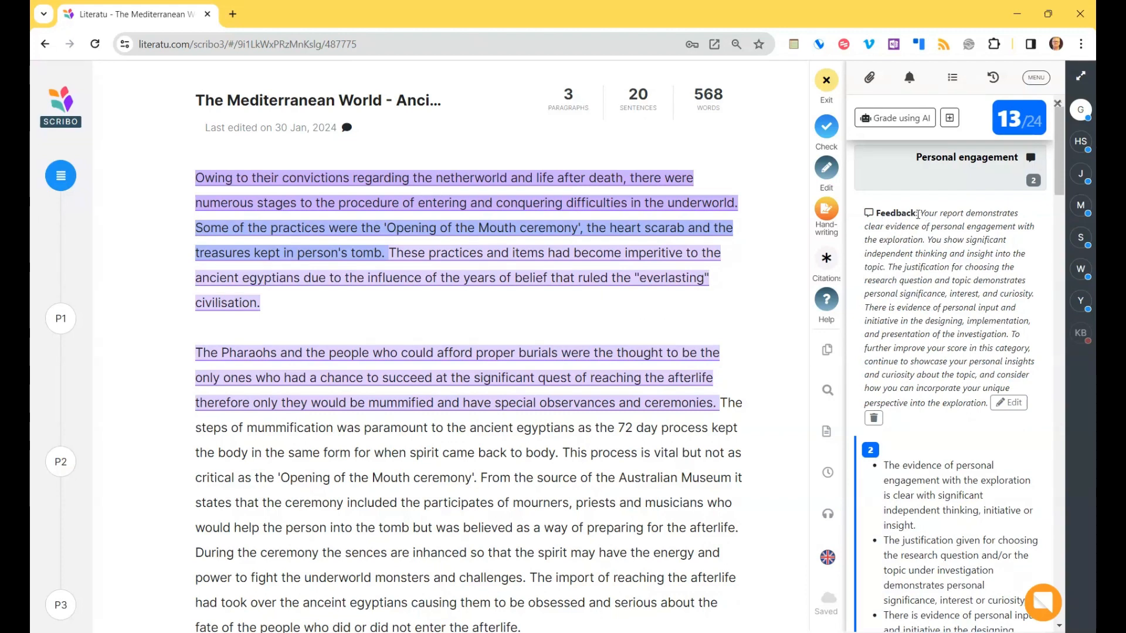
Review the Personal engagement feedback in the rubric grading, and read through the teacher feedback's rubric comments and specific writing notes
drag(921, 214, 1026, 389)
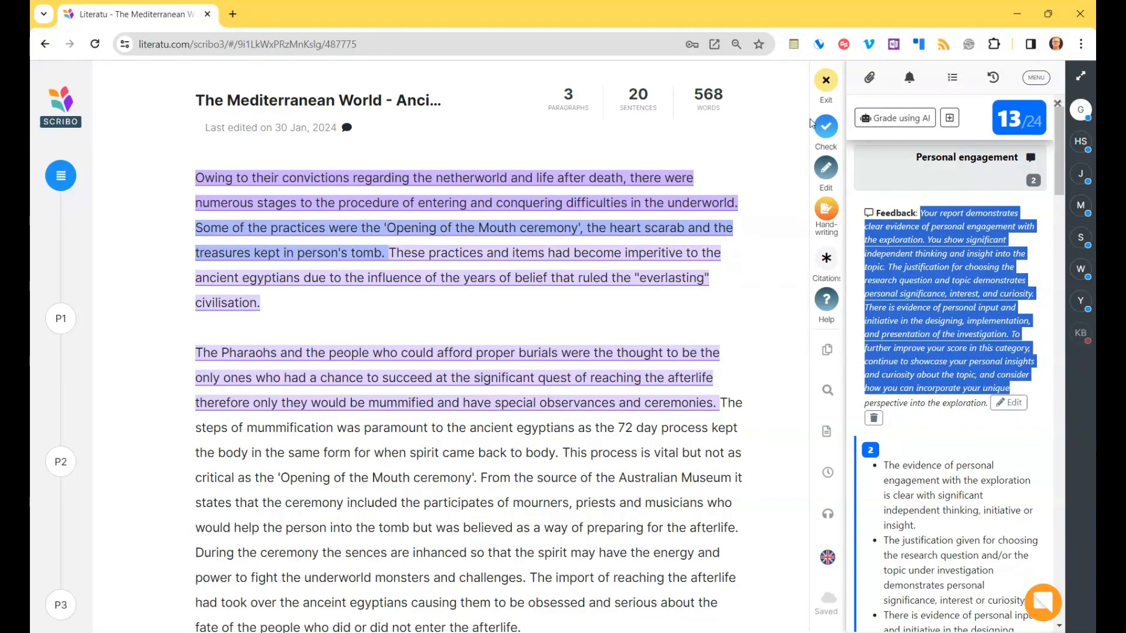
click(911, 88)
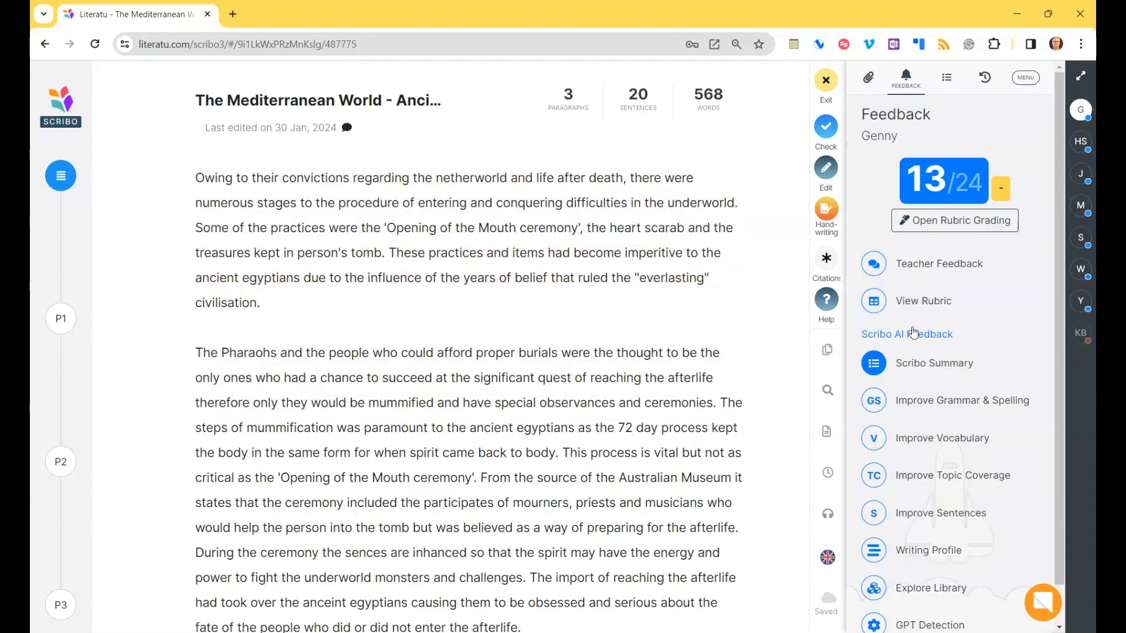
click(915, 269)
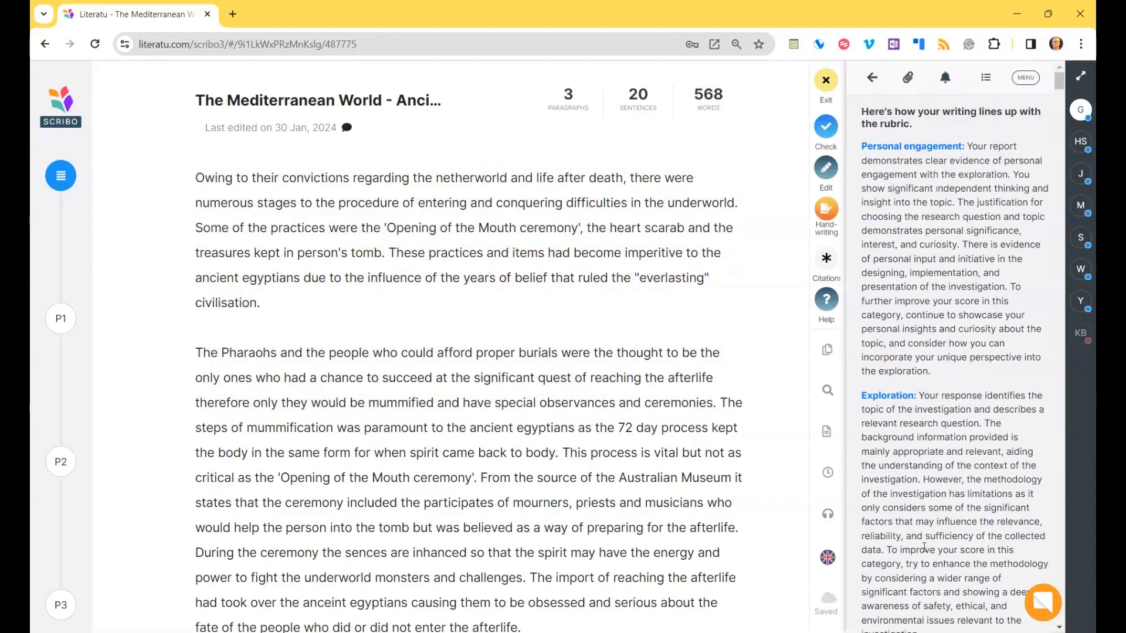
scroll(978, 377, down, 10)
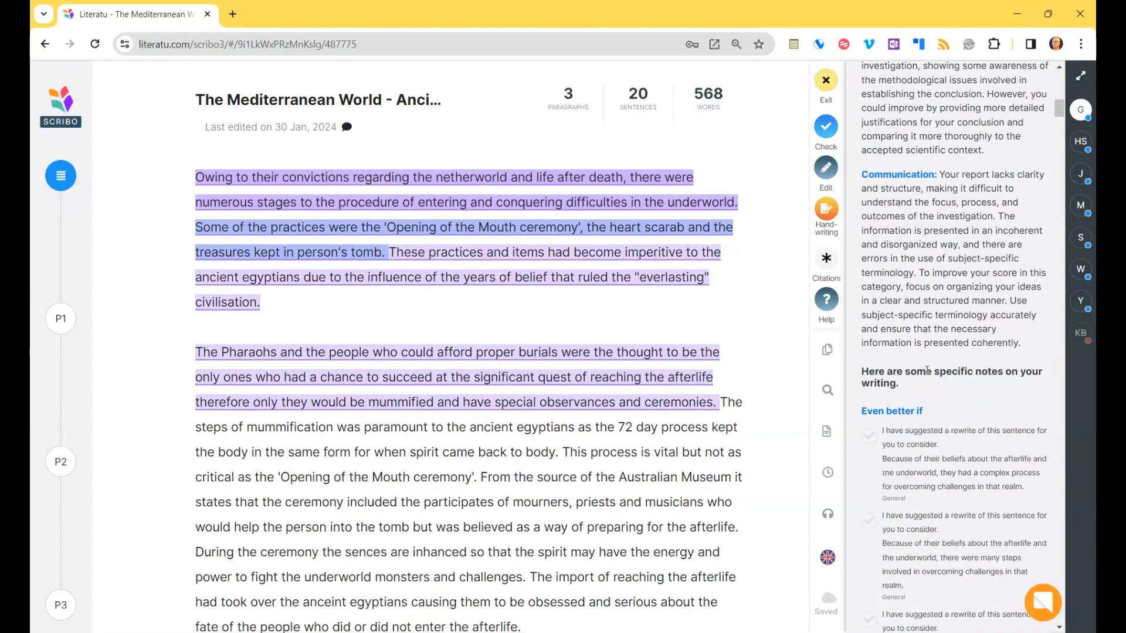
scroll(936, 399, down, 8)
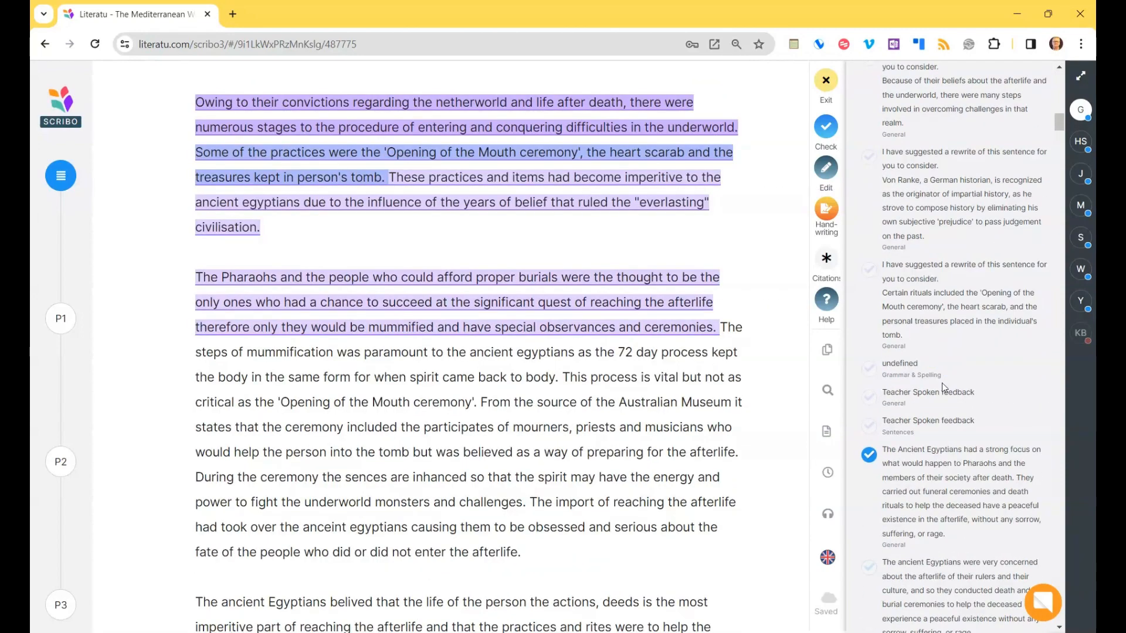
scroll(940, 358, up, 15)
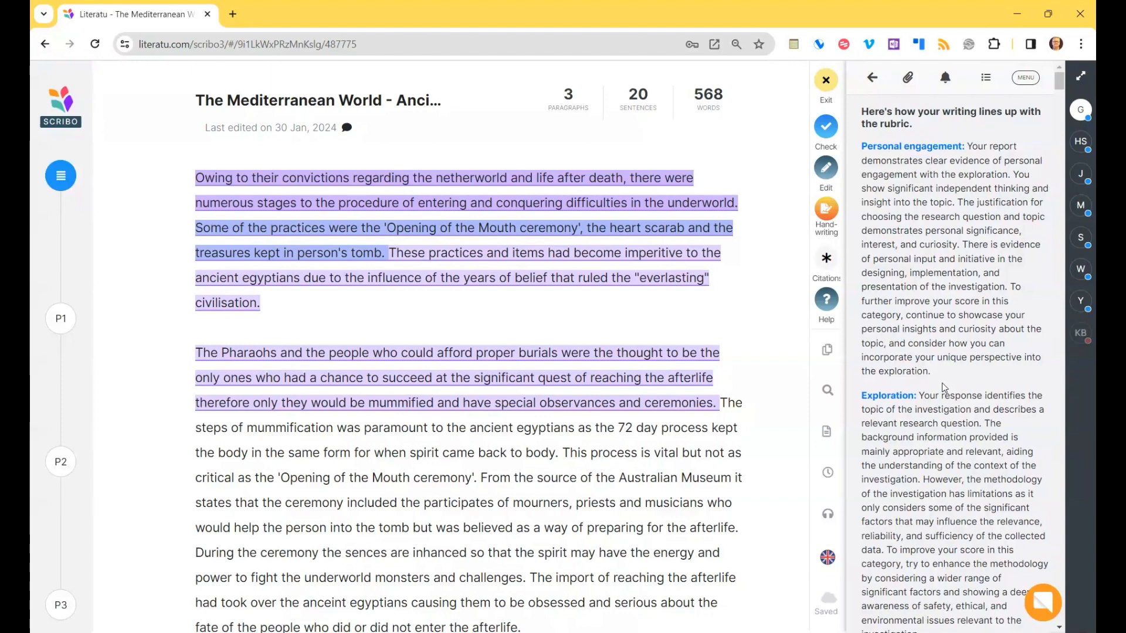
Ask Scribot to "Suggest three ways to improve this text." and "Did you use credible sources of information in this essay", closing the chat when done
click(1044, 617)
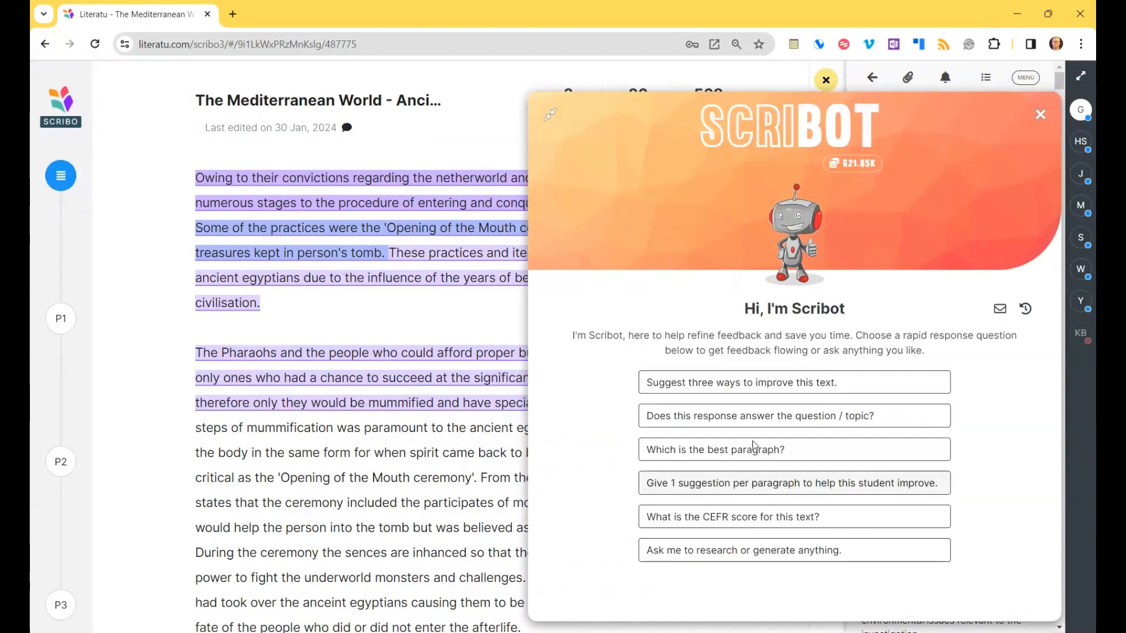
click(674, 398)
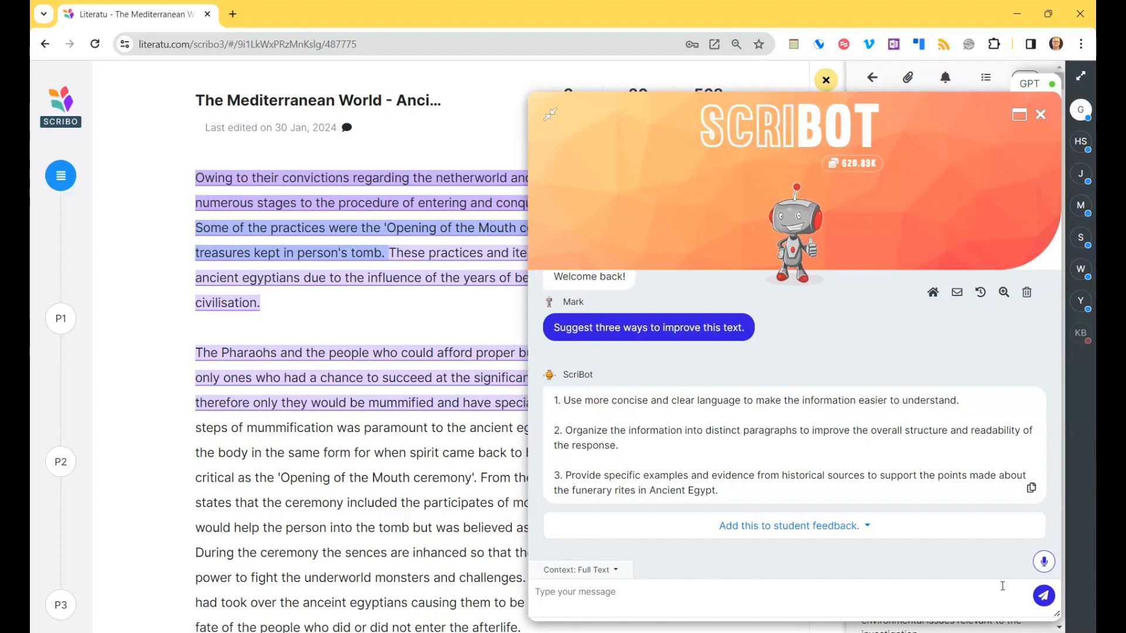
click(1043, 563)
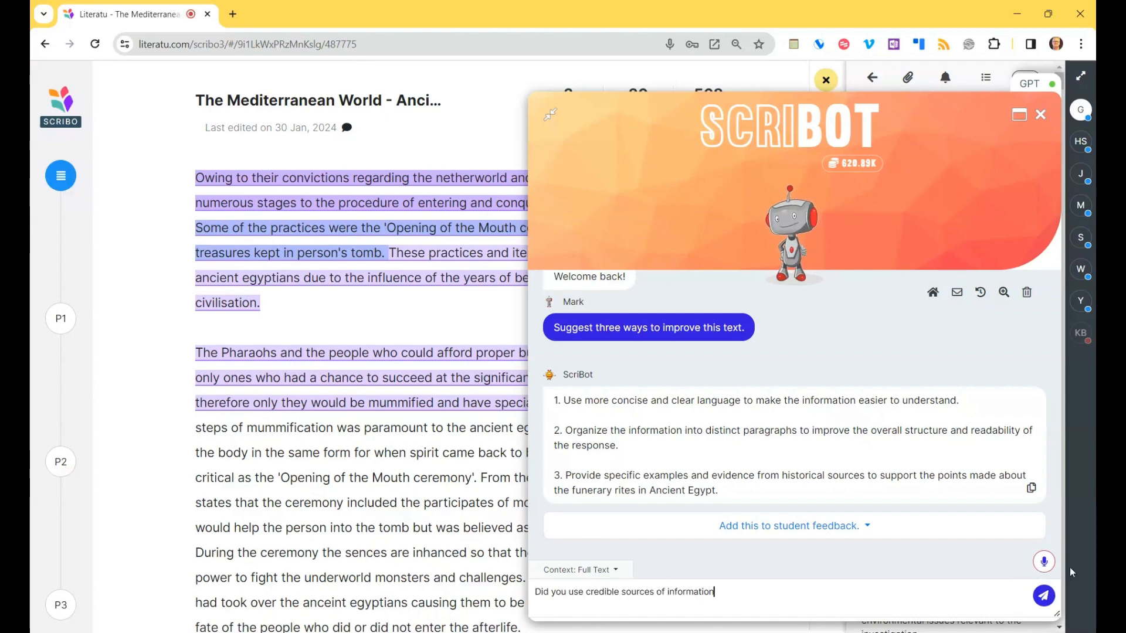
click(1044, 596)
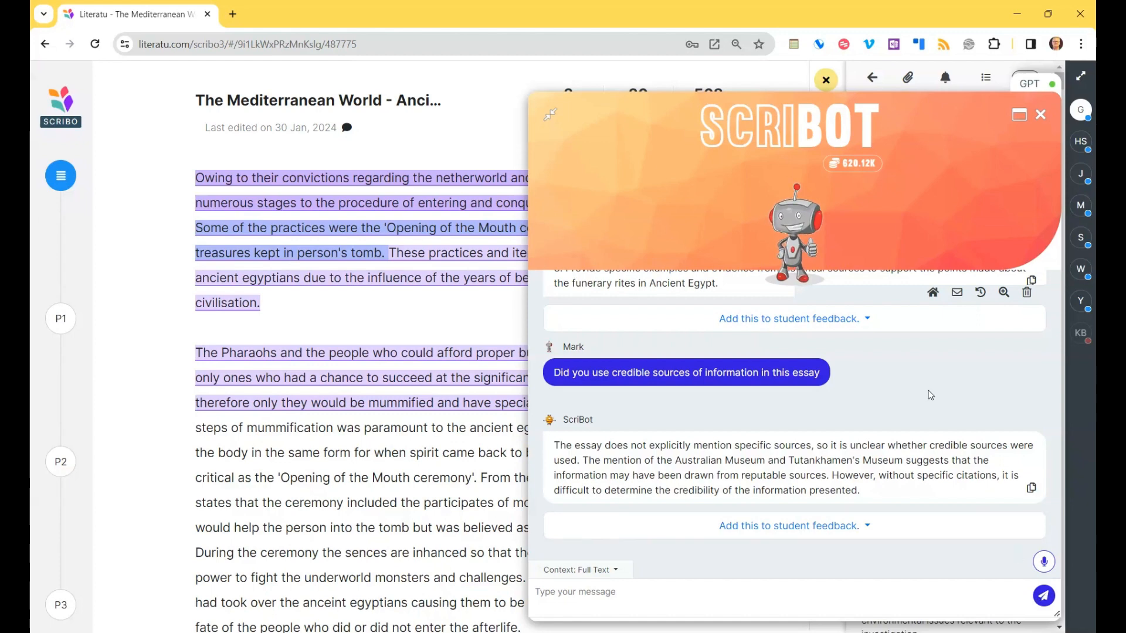
click(1041, 115)
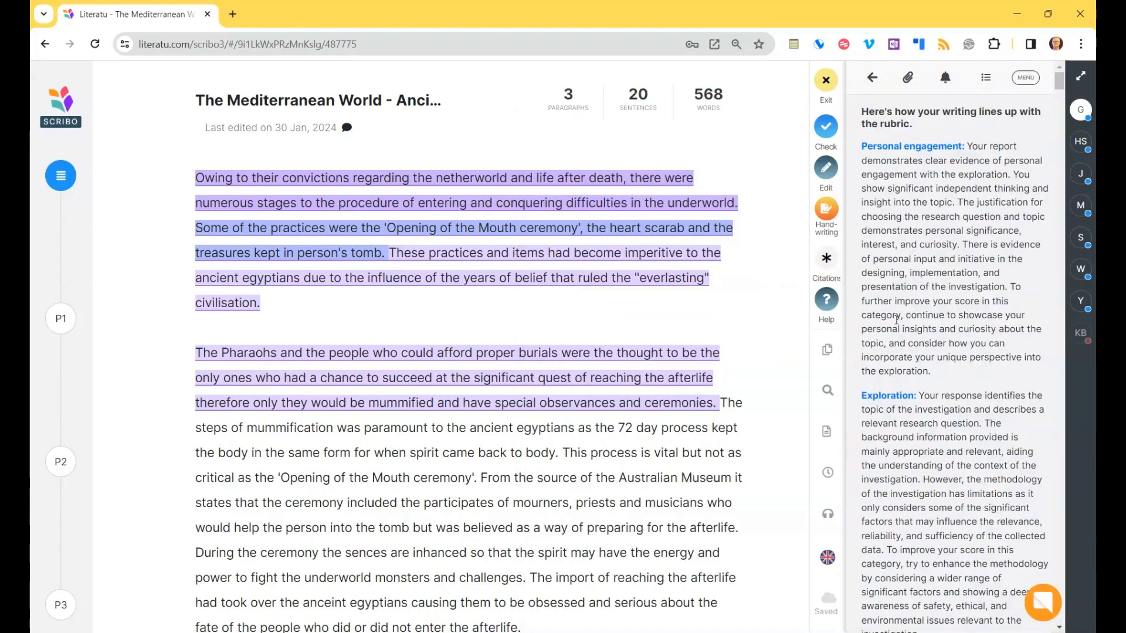
Exit the current writing and open the activity "Discuss the main theme of Lee's To Kill a Mockingbird"
click(825, 84)
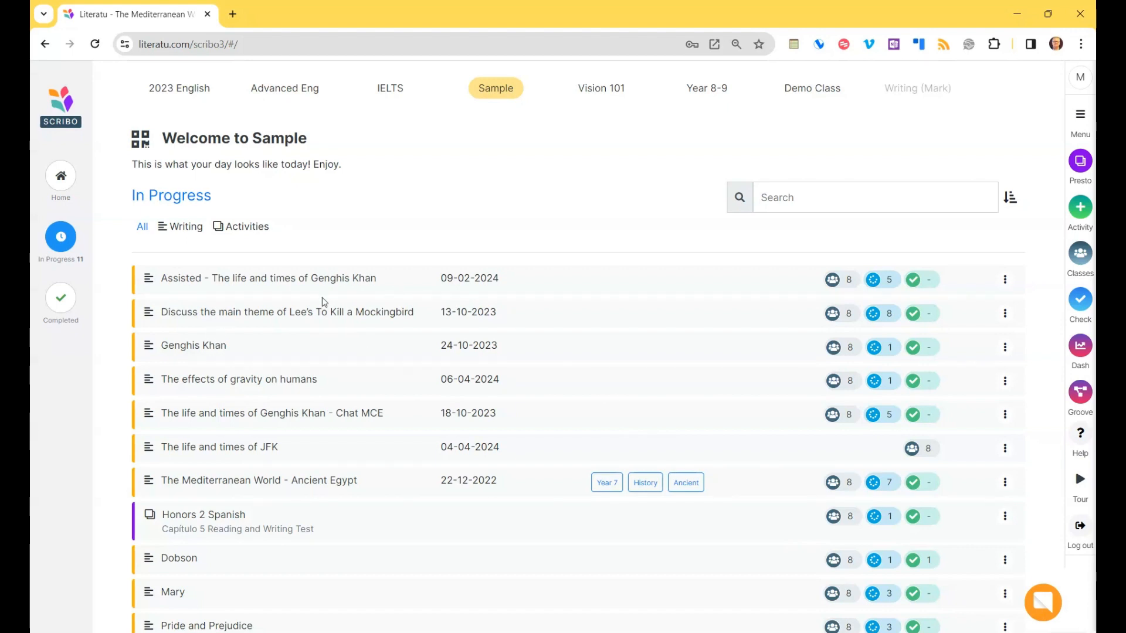
click(318, 323)
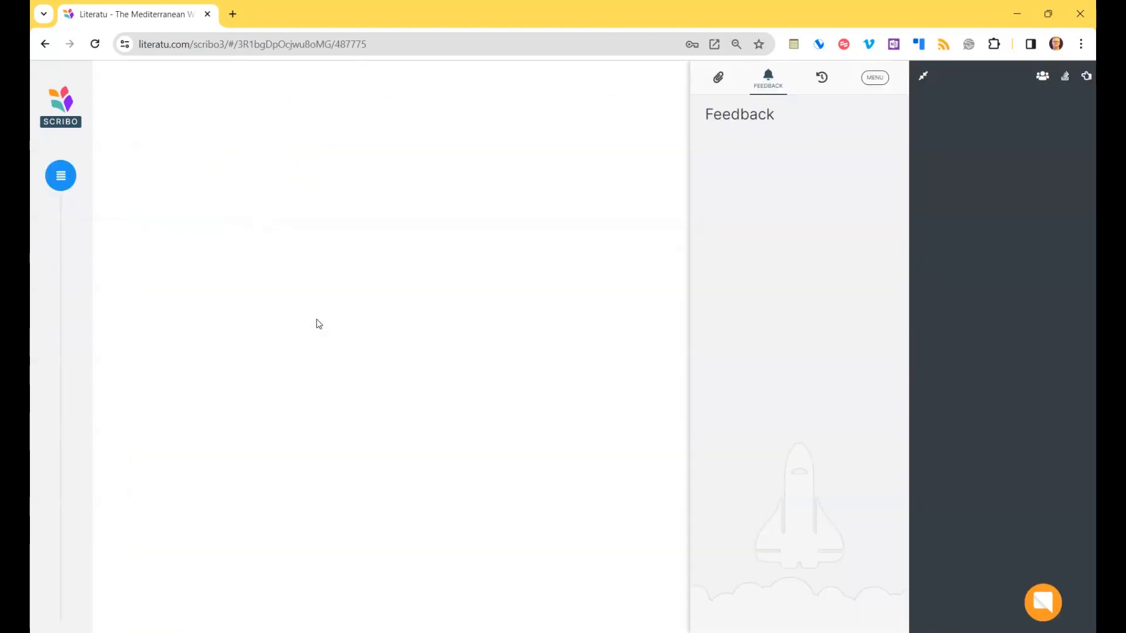